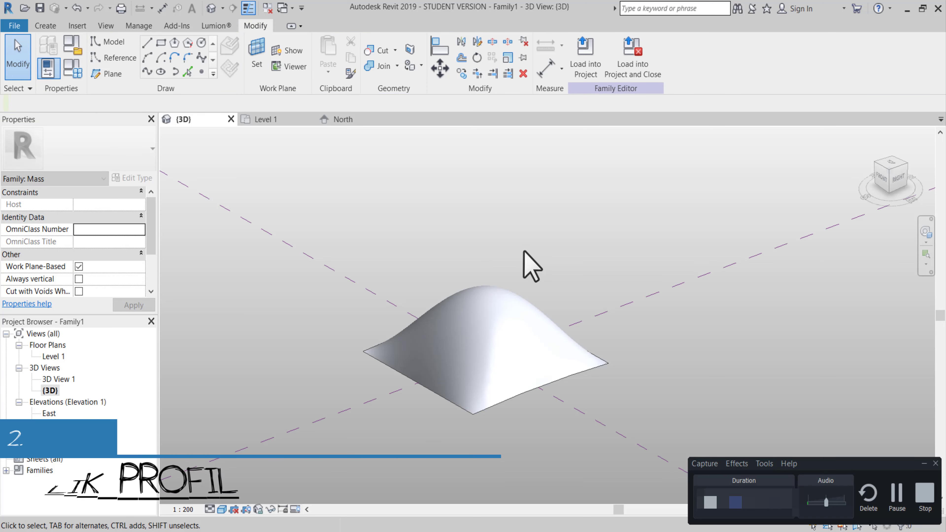
Create a new family from the Metric Generic Model Pattern Based.rft template.
middle_click_drag(527, 264, 506, 231, "shift")
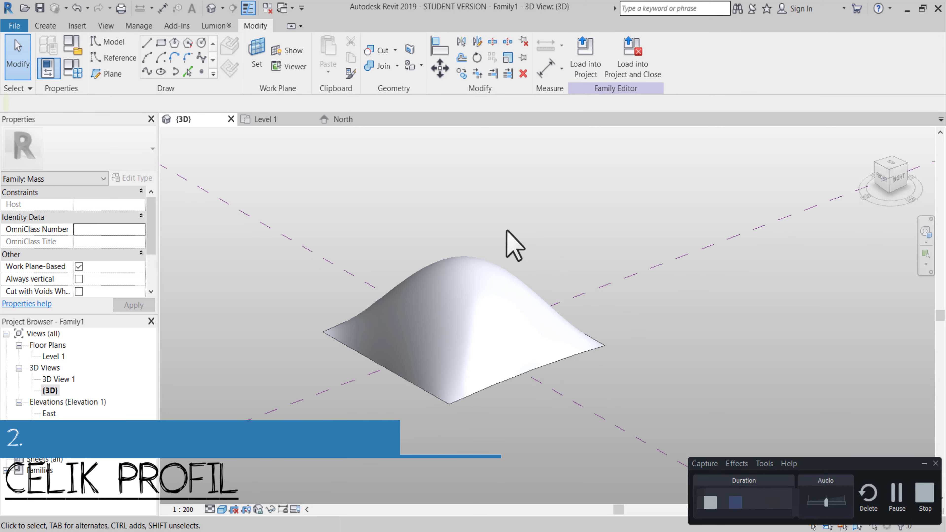
left_click(14, 26)
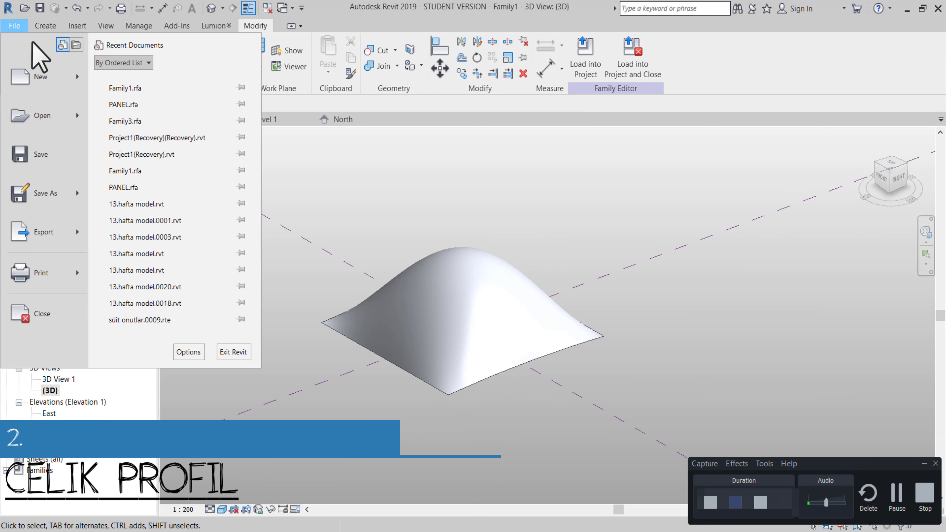
mouse_move(41, 76)
left_click(132, 120)
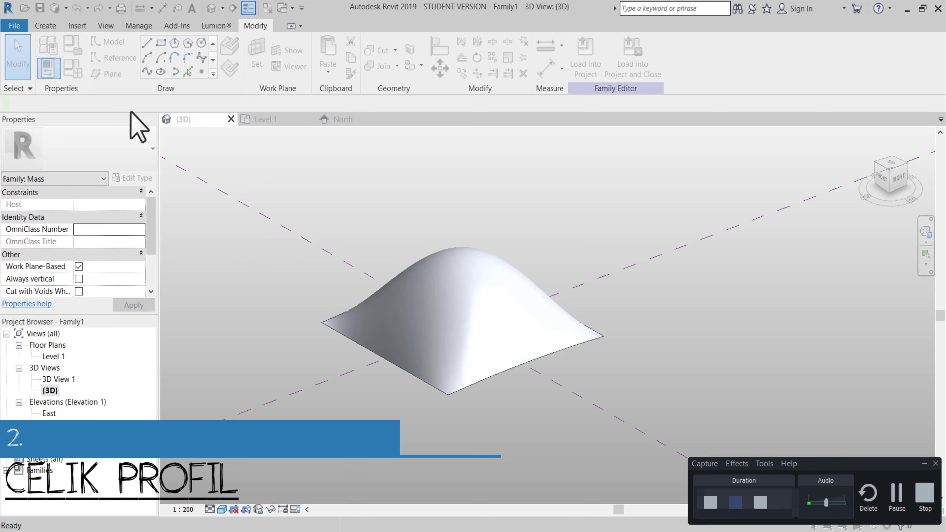
scroll(344, 249, "down", 1)
scroll(350, 268, "down", 2)
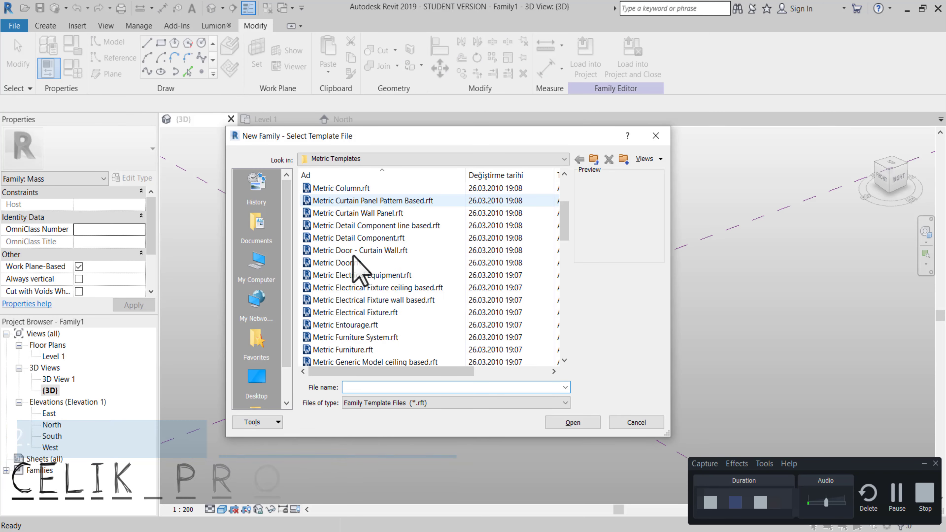
scroll(353, 255, "down", 1)
scroll(353, 257, "down", 1)
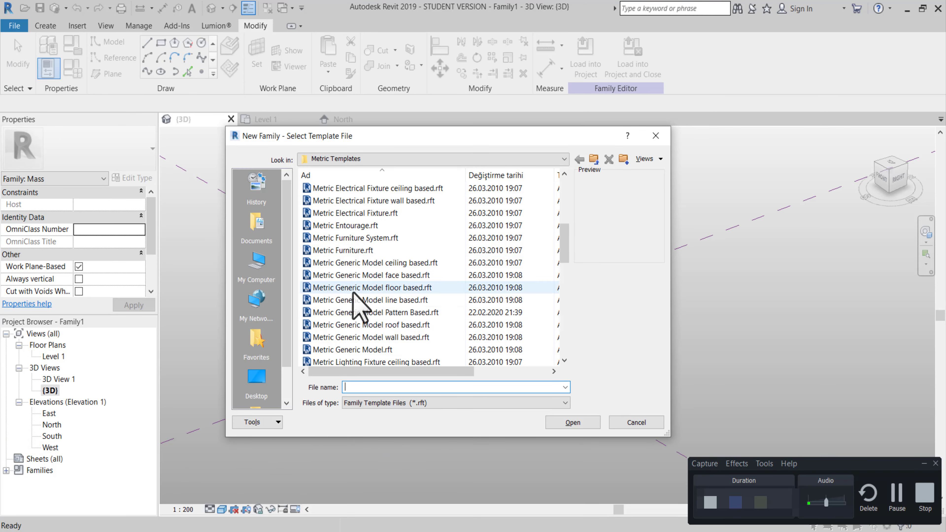
left_click(401, 313)
left_click(586, 422)
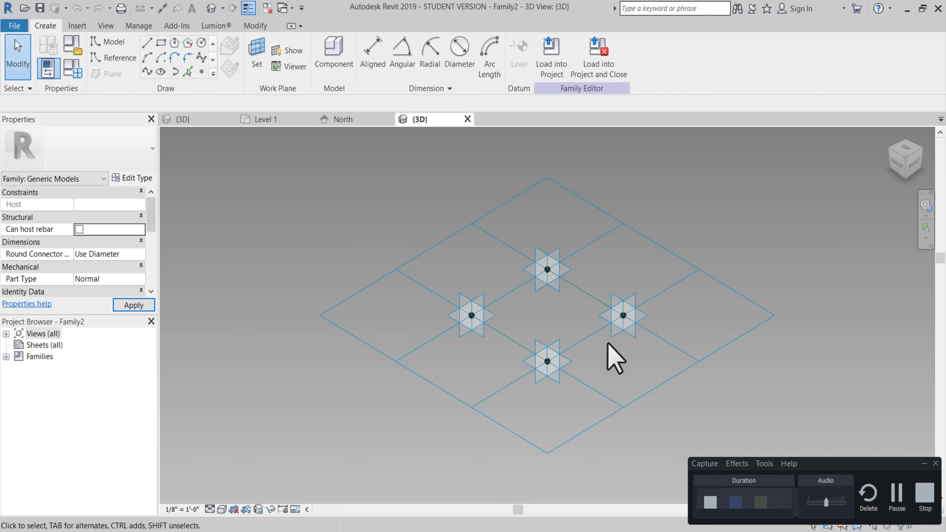
middle_click_drag(611, 358, 517, 351)
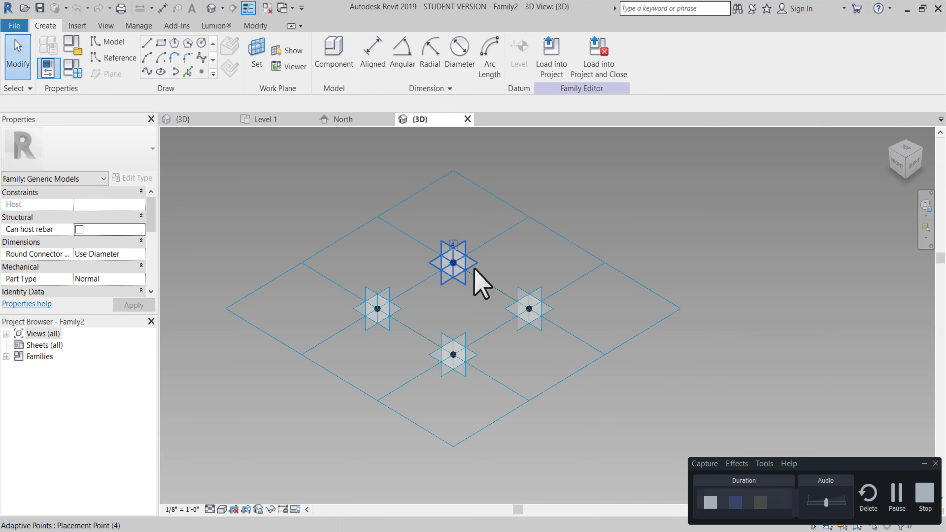
scroll(414, 357, "up", 2)
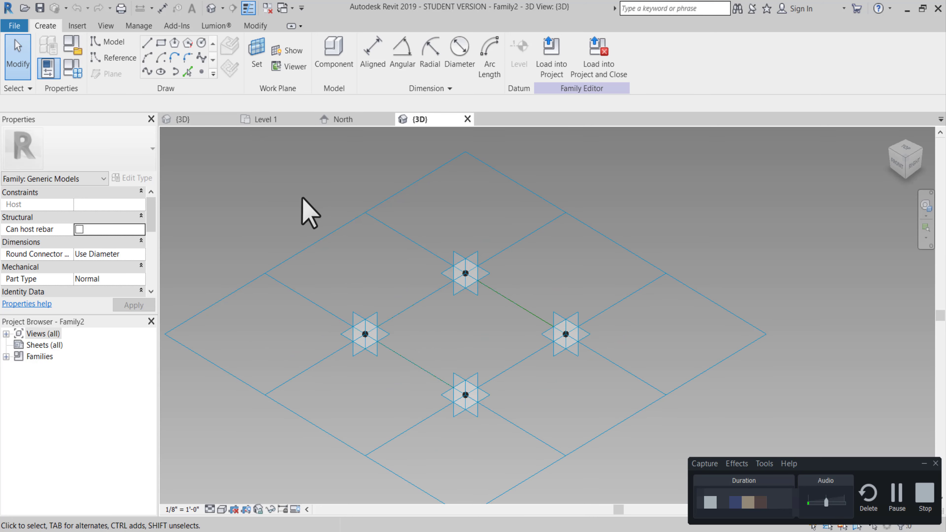
left_click(113, 58)
key("Escape")
scroll(471, 283, "up", 2)
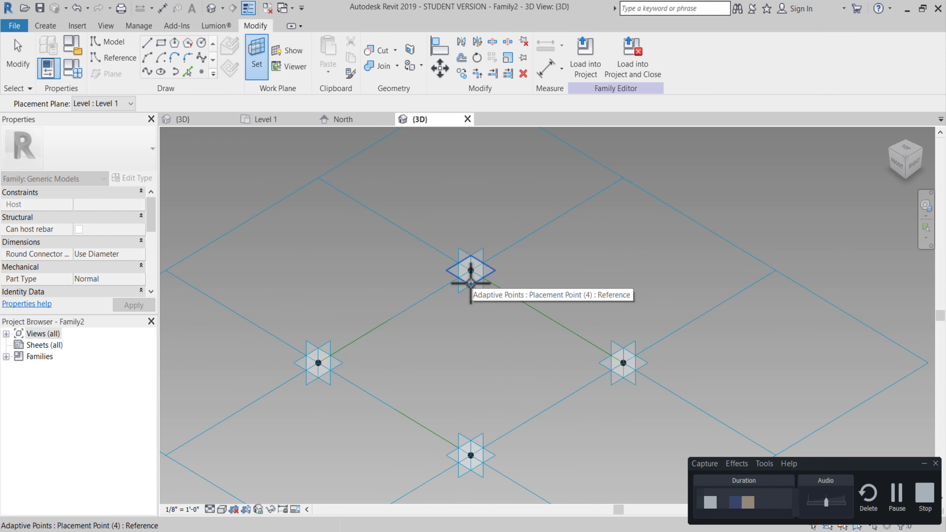
key("Return")
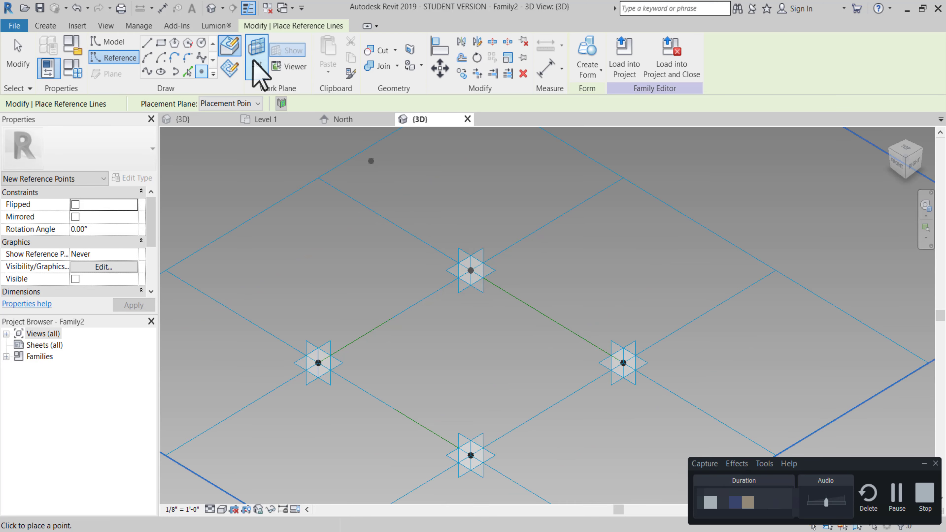
left_click(253, 61)
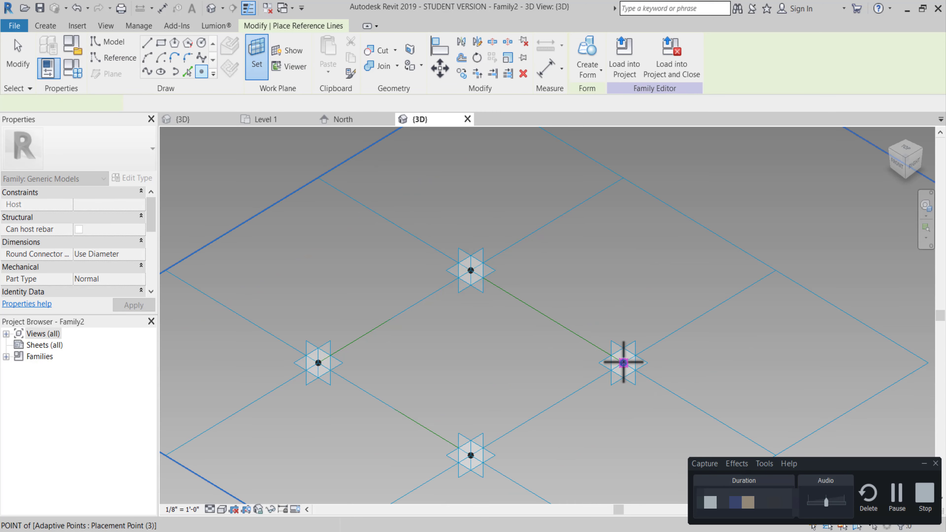
left_click(624, 362)
middle_click_drag(612, 354, 611, 324)
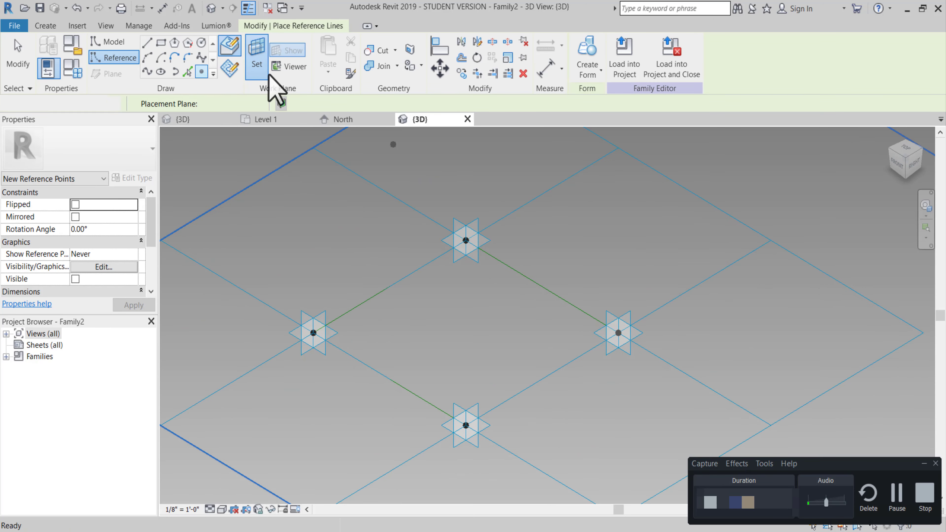
left_click(261, 70)
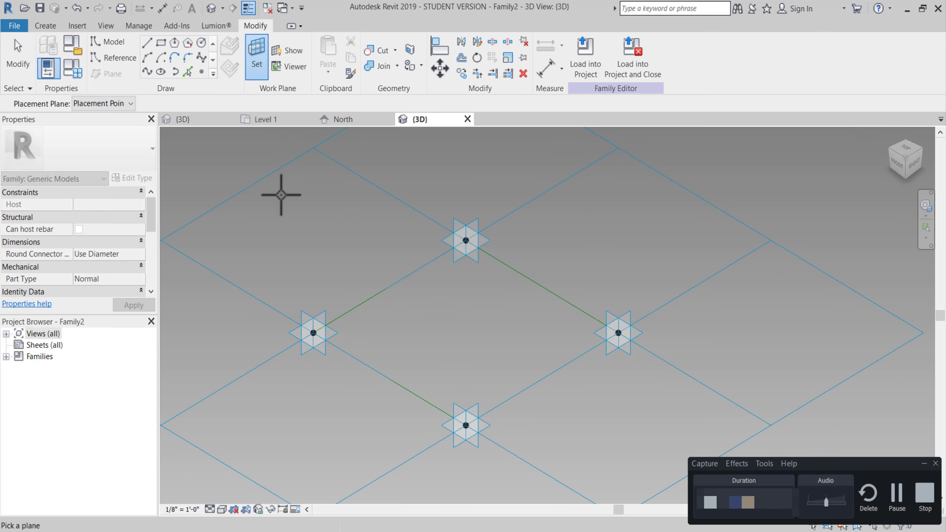
left_click(316, 339)
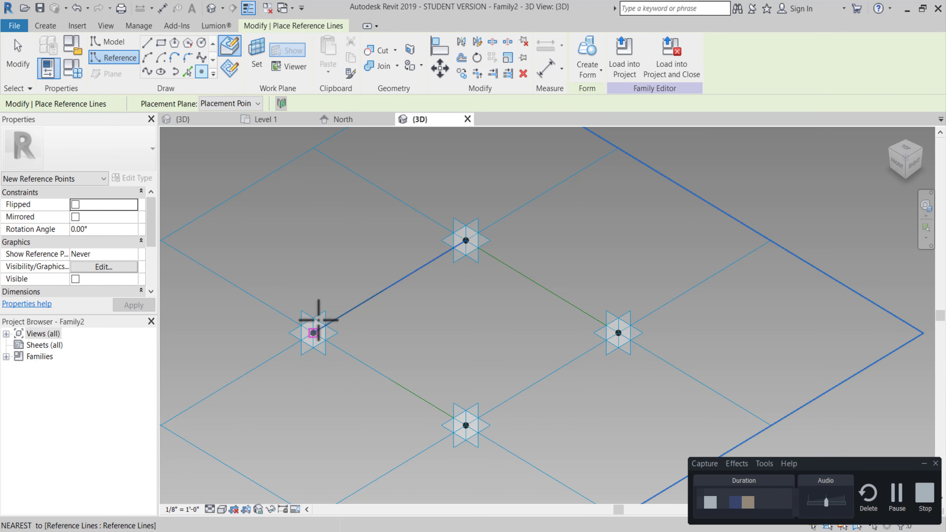
scroll(317, 315, "down", 3)
scroll(405, 314, "down", 2)
scroll(559, 317, "down", 2)
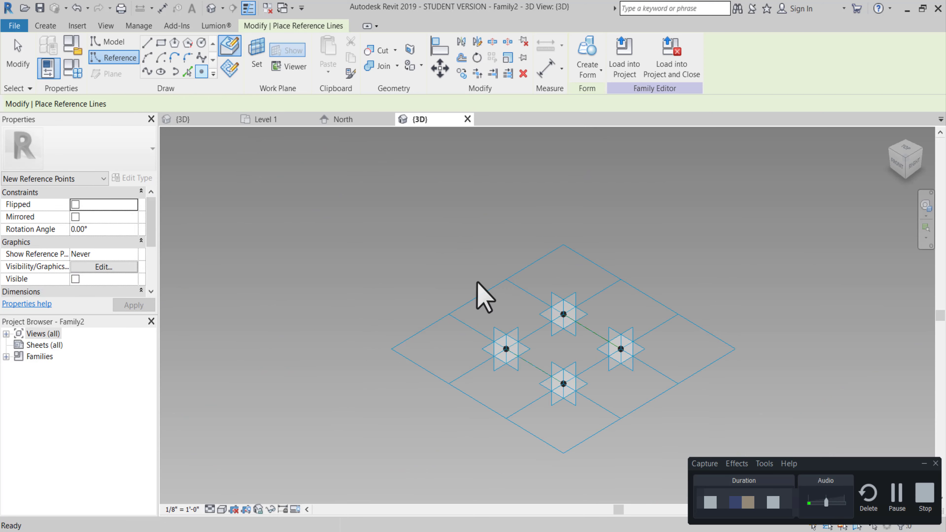
key("Escape")
key("Escape")
middle_click_drag(539, 298, 519, 289)
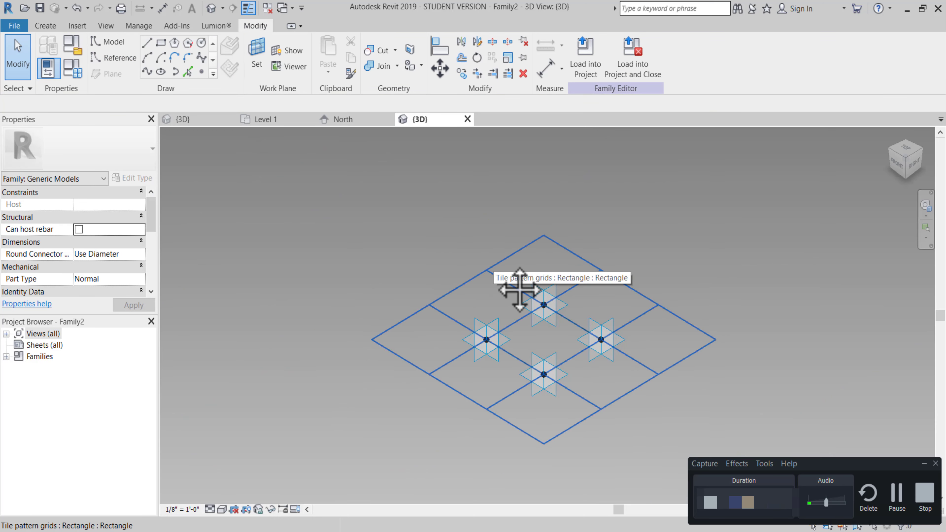
Use UN to set length units to Millimeters, 0 decimal places, mm symbol.
key("u")
key("n")
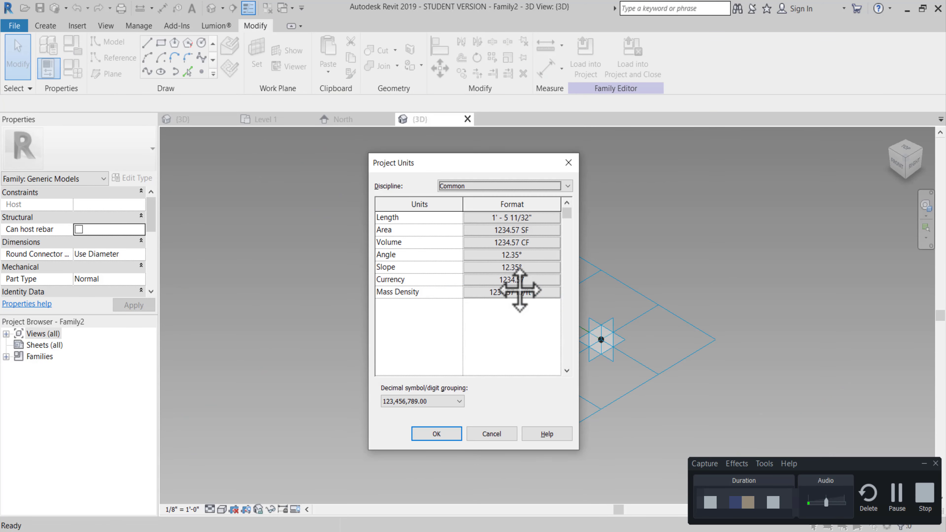
left_click(517, 218)
left_click(527, 240)
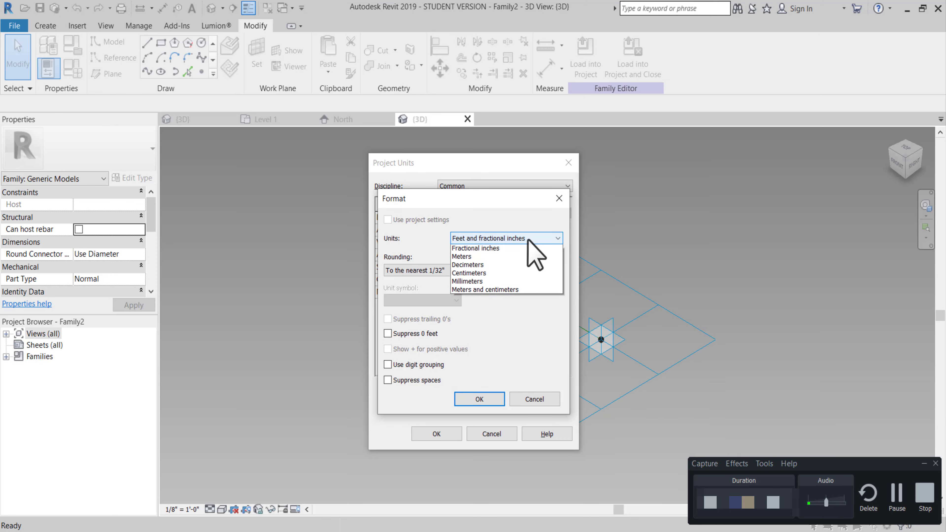
left_click(502, 307)
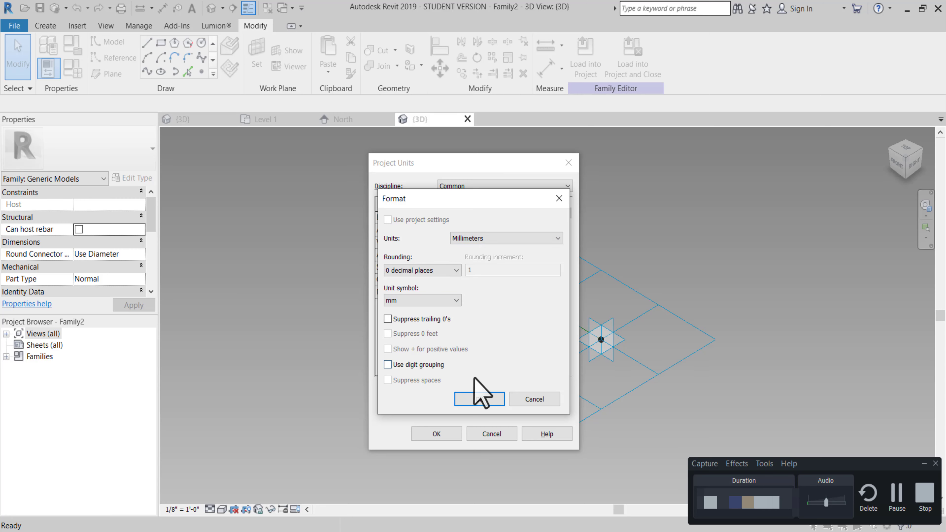
left_click(479, 398)
left_click(445, 436)
scroll(522, 383, "up", 2)
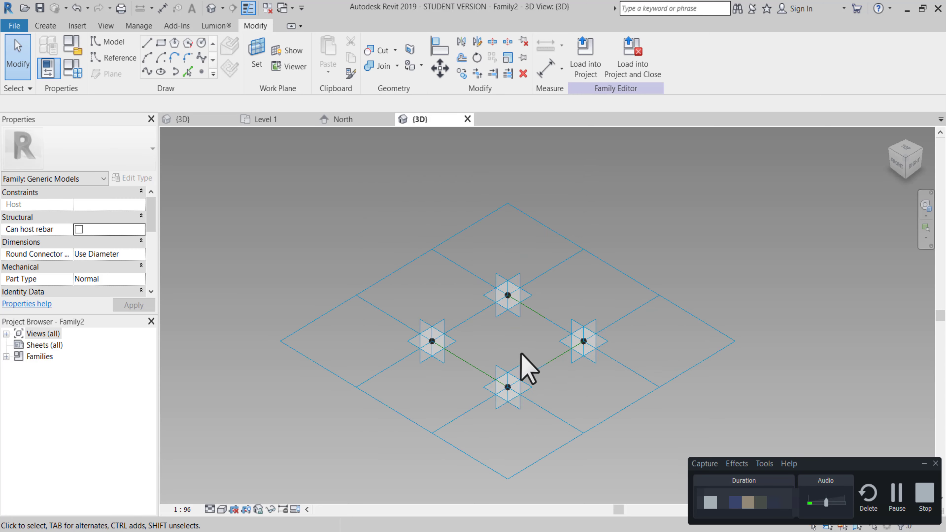
scroll(521, 354, "down", 1)
Filter the selection to the four reference points, raise them 1500 mm, and select the tile grid.
scroll(480, 311, "down", 1)
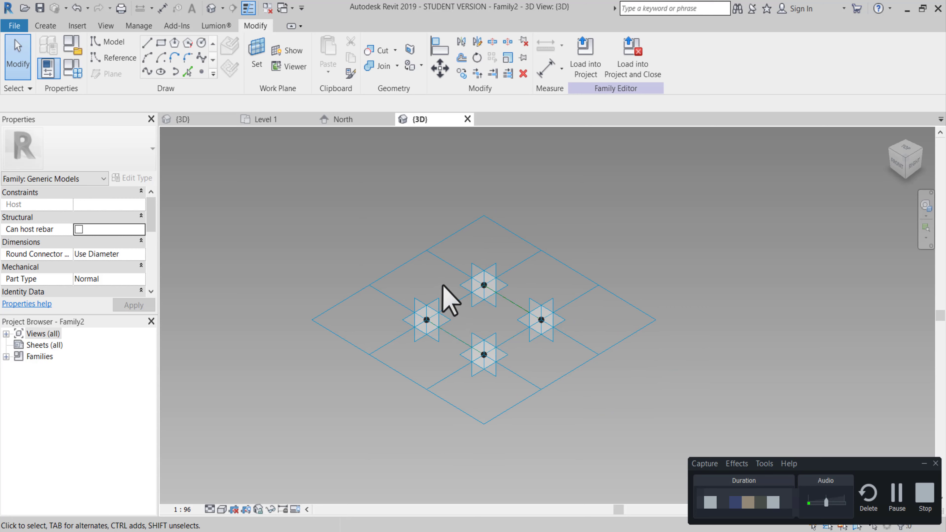
left_click_drag(521, 347, 618, 457)
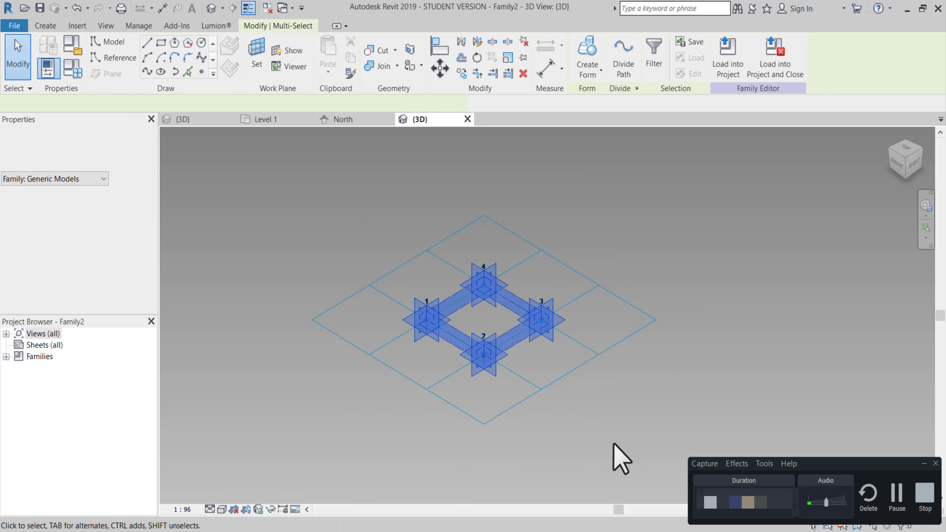
left_click(649, 55)
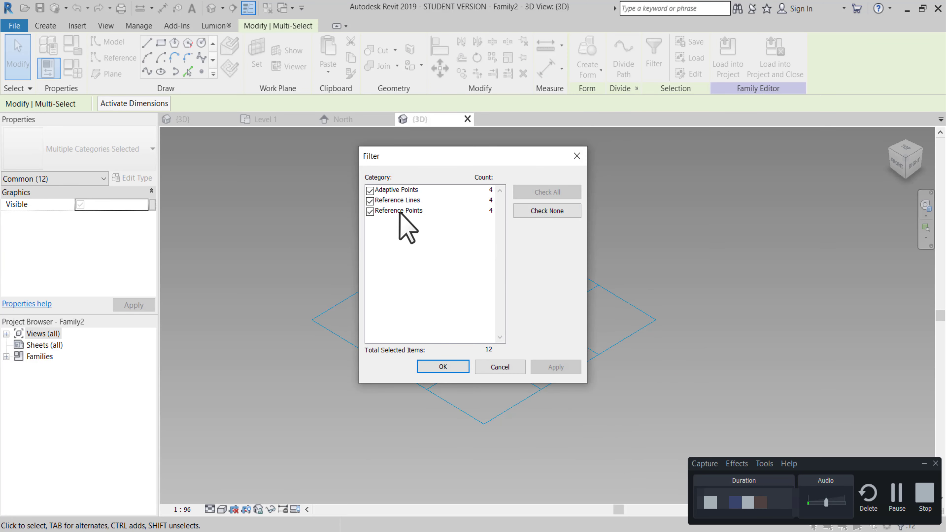
left_click(369, 201)
left_click(370, 190)
left_click(447, 359)
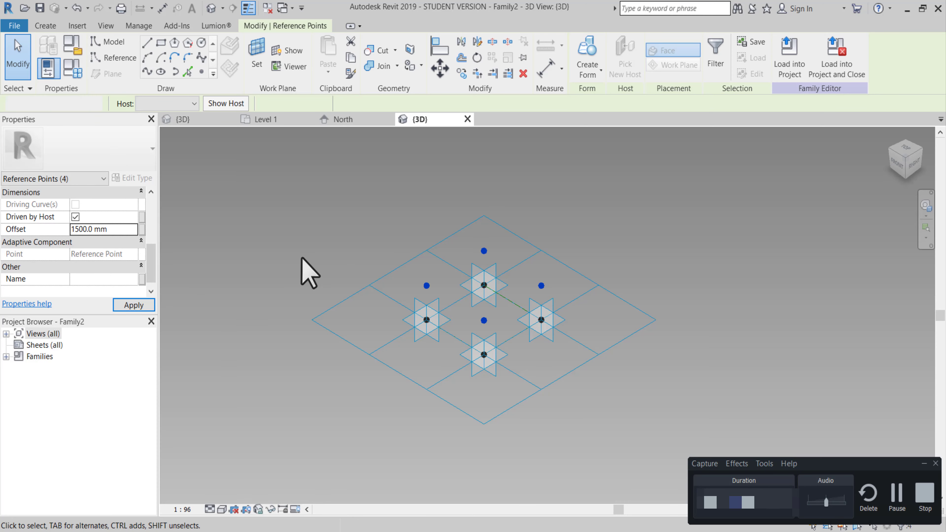
left_click(335, 275)
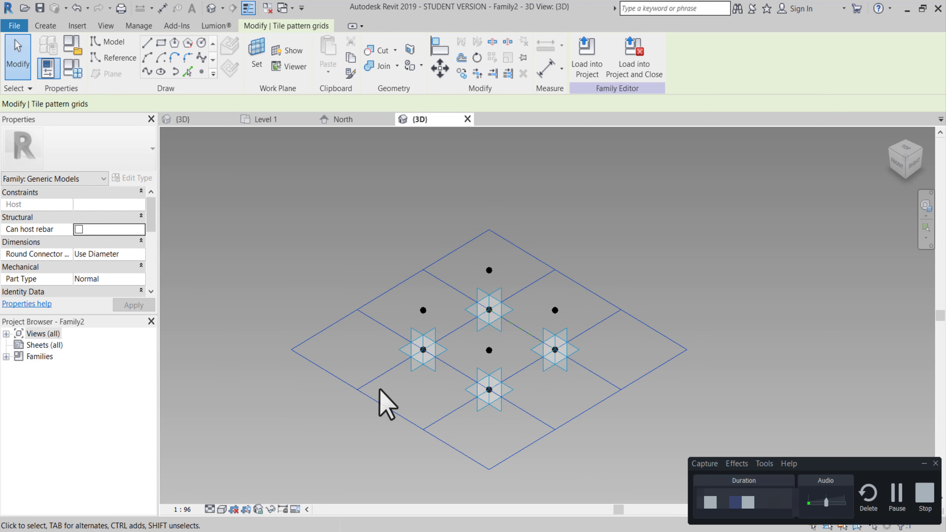
left_click(384, 403)
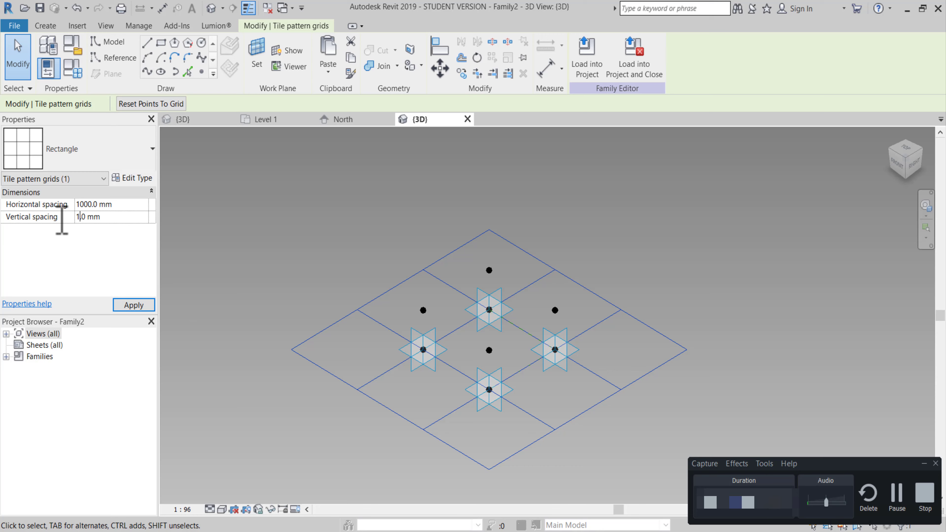
Commit the 1000 mm grid spacing and join the first two raised points with a reference line.
left_click(239, 261)
scroll(243, 264, "down", 3)
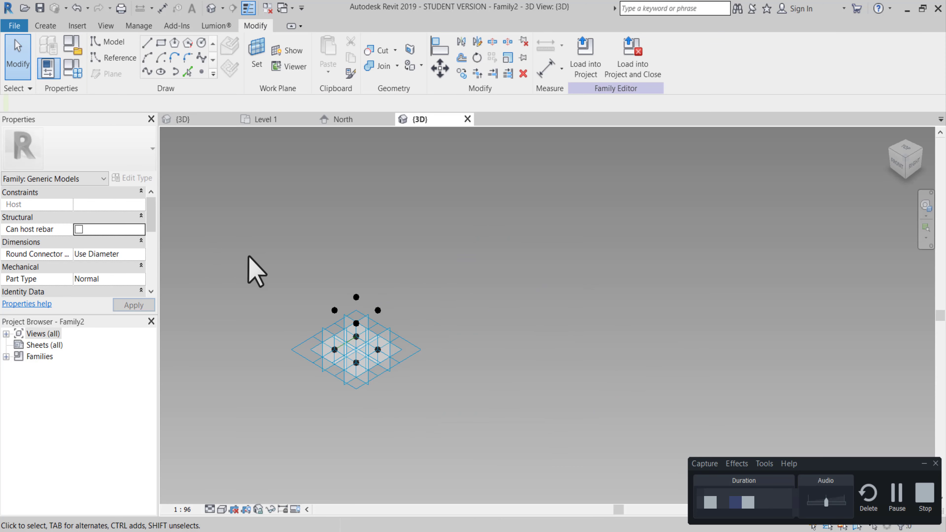
scroll(336, 291, "up", 3)
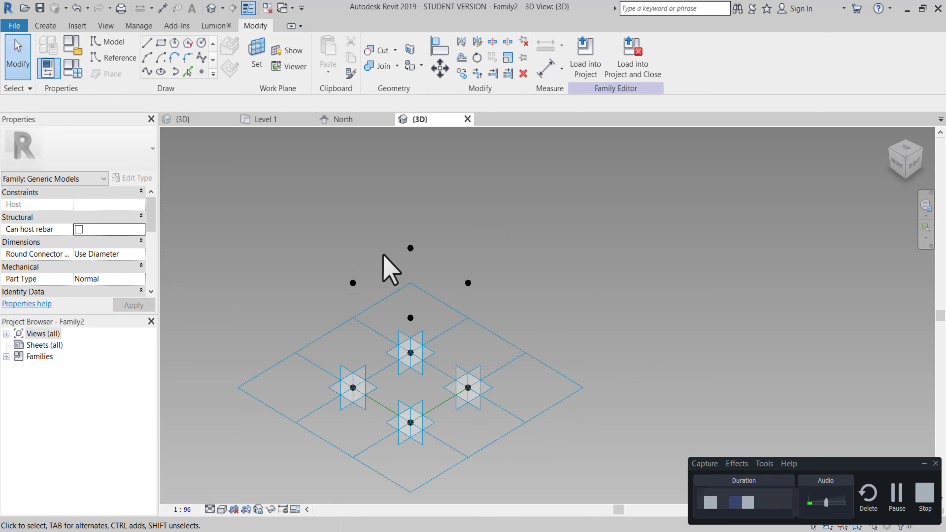
scroll(343, 242, "up", 1)
scroll(349, 239, "up", 1)
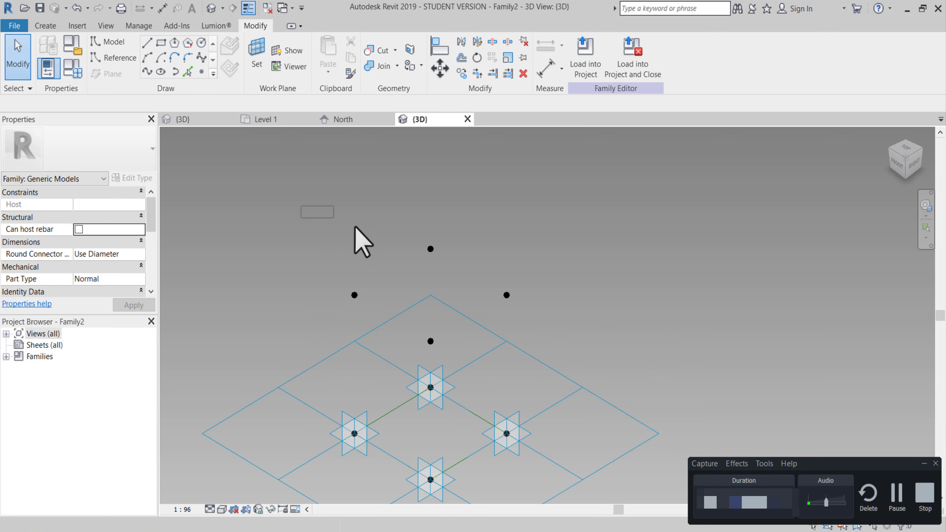
left_click_drag(471, 307, 472, 308)
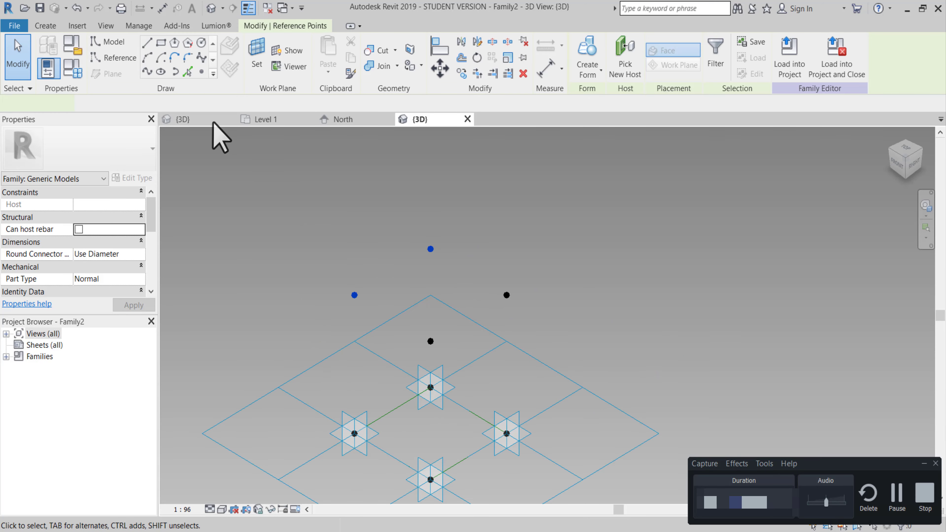
left_click(147, 71)
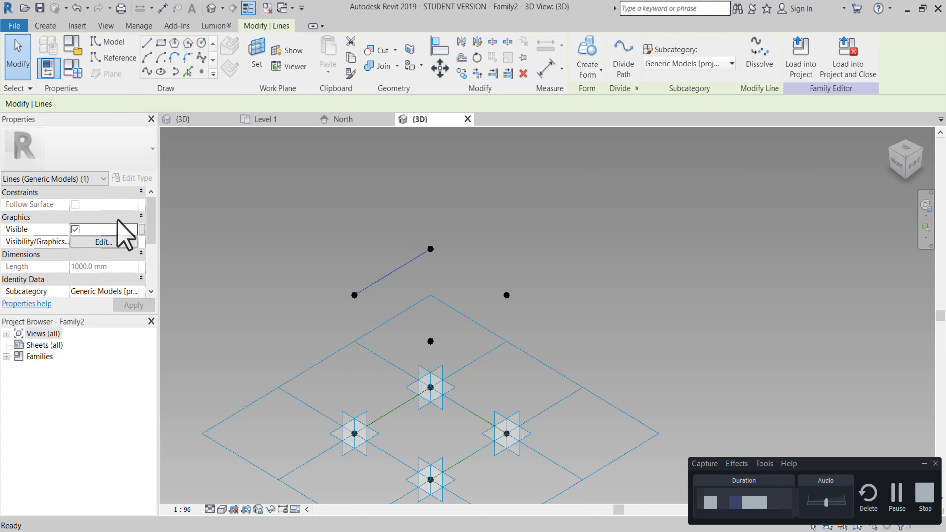
scroll(106, 265, "down", 2)
left_click(75, 229)
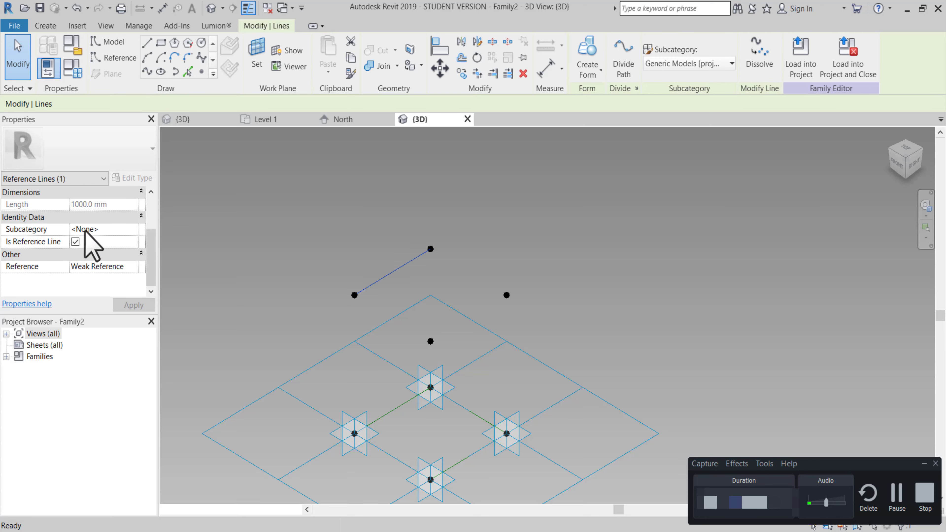
Join the next pair of raised points with a second reference line.
middle_click_drag(354, 262, 287, 262)
left_click(389, 237)
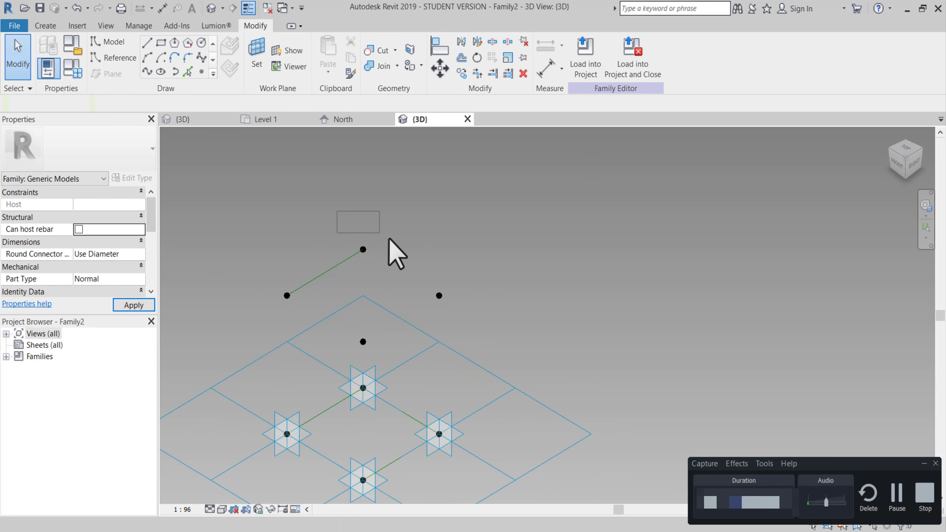
left_click_drag(451, 303, 468, 309)
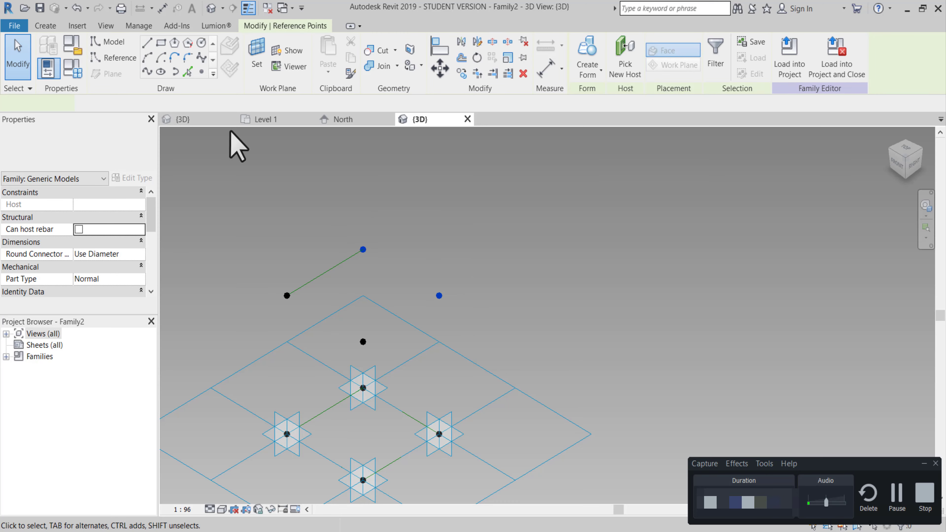
left_click(147, 72)
left_click(74, 230)
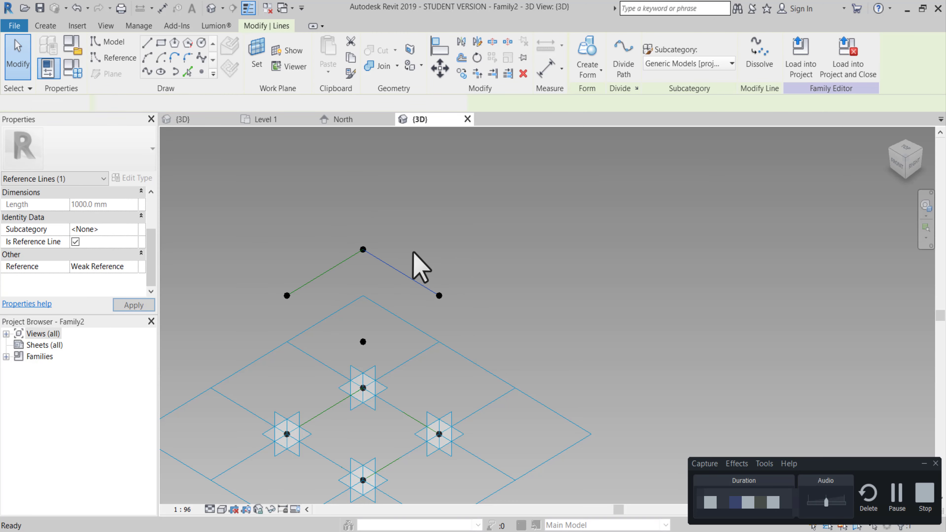
middle_click_drag(414, 264, 401, 247)
left_click(537, 252)
Add the third reference line and draw the closing line between the last two raised points.
middle_click_drag(543, 252, 416, 236, "shift")
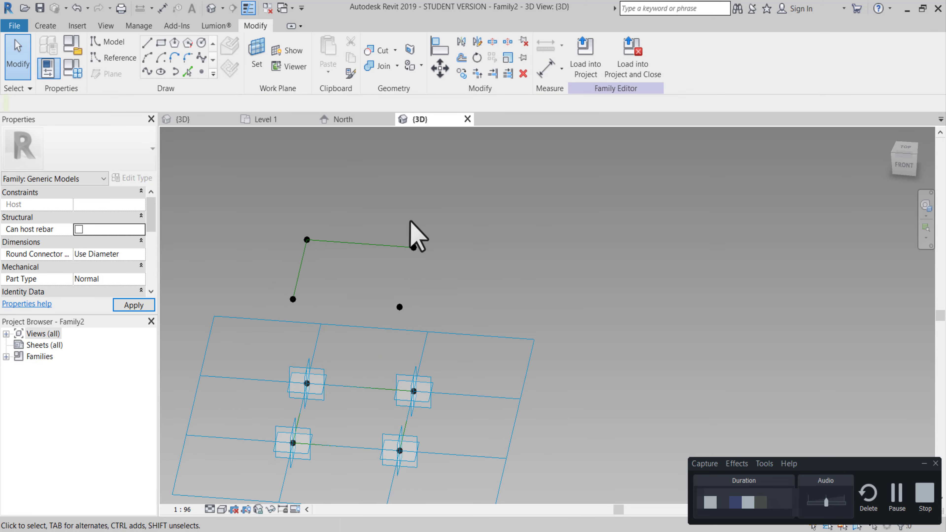
left_click(148, 76)
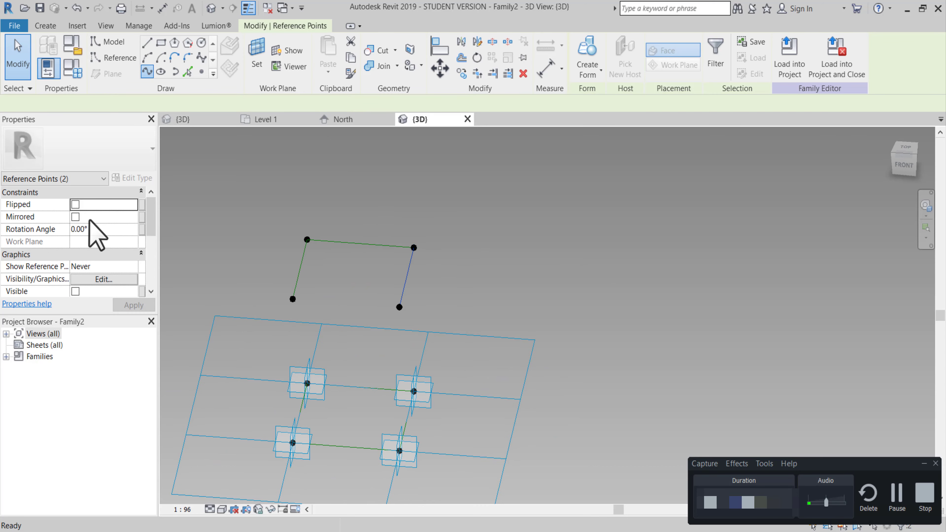
left_click(75, 242)
middle_click_drag(486, 269, 545, 264, "shift")
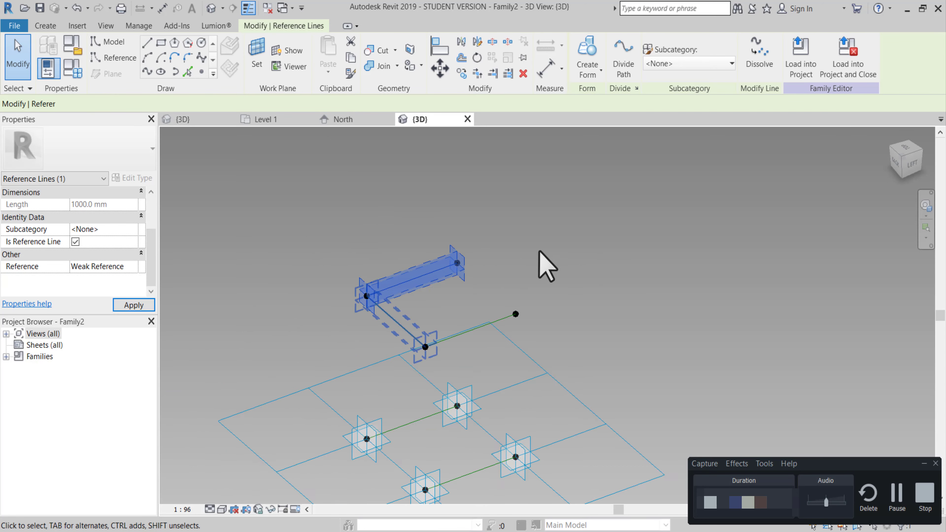
left_click(527, 298)
left_click_drag(428, 217, 547, 332)
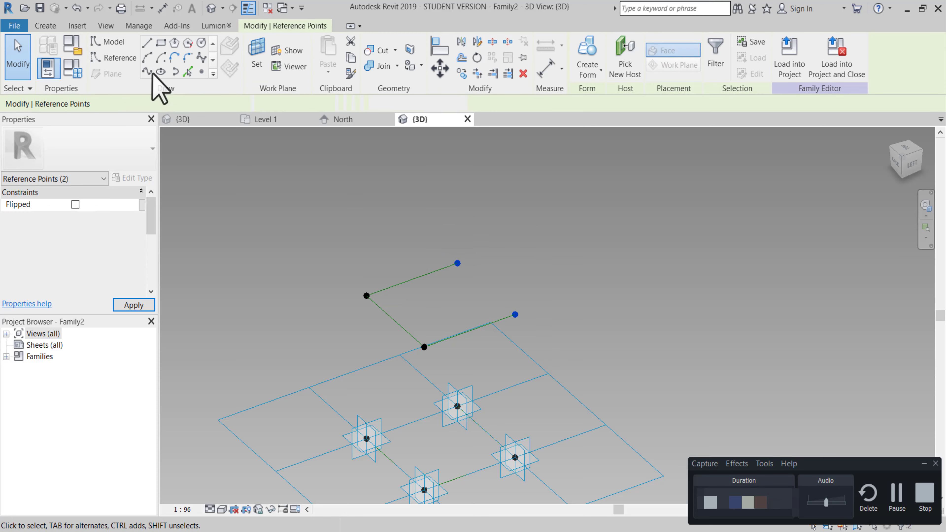
left_click(151, 79)
Make the closing side of the raised square a reference line.
left_click(76, 229)
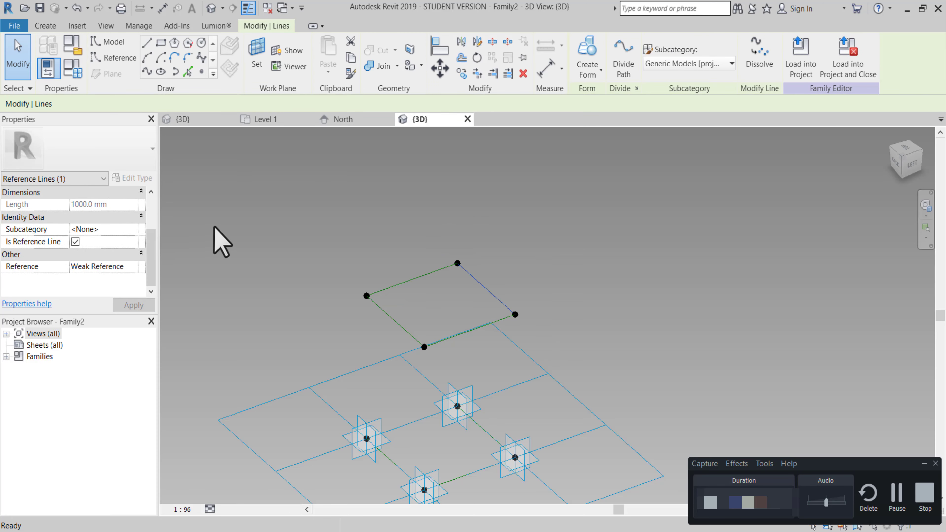
mouse_move(359, 249)
middle_mouse_down("shift")
mouse_move(312, 239)
mouse_move(410, 335)
middle_mouse_up("shift")
key("Escape")
scroll(411, 336, "up", 2)
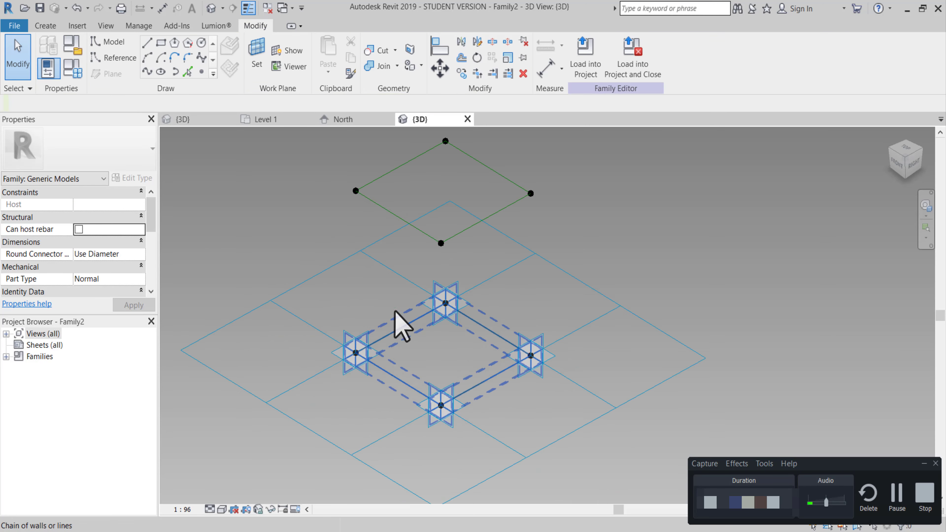
Place reference points at the midpoints of the lower square's sides.
left_click(202, 72)
scroll(455, 301, "up", 2)
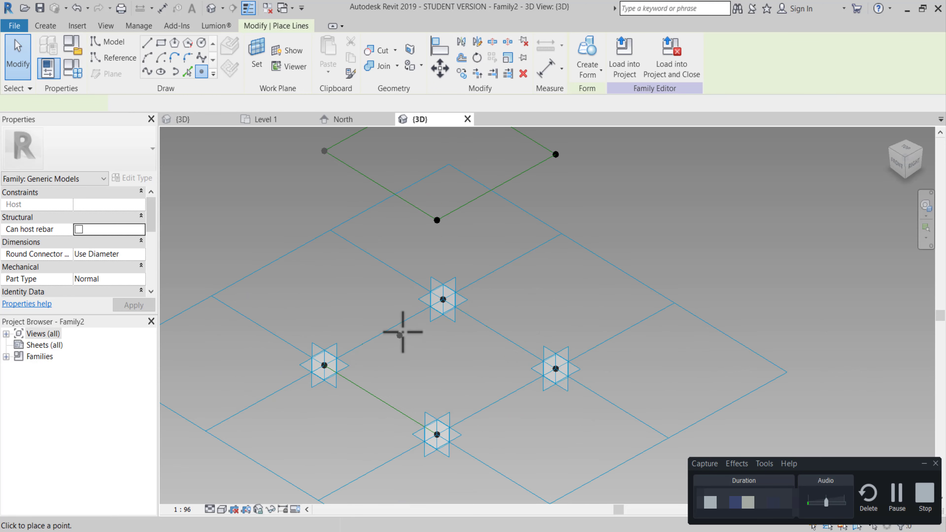
left_click(384, 331)
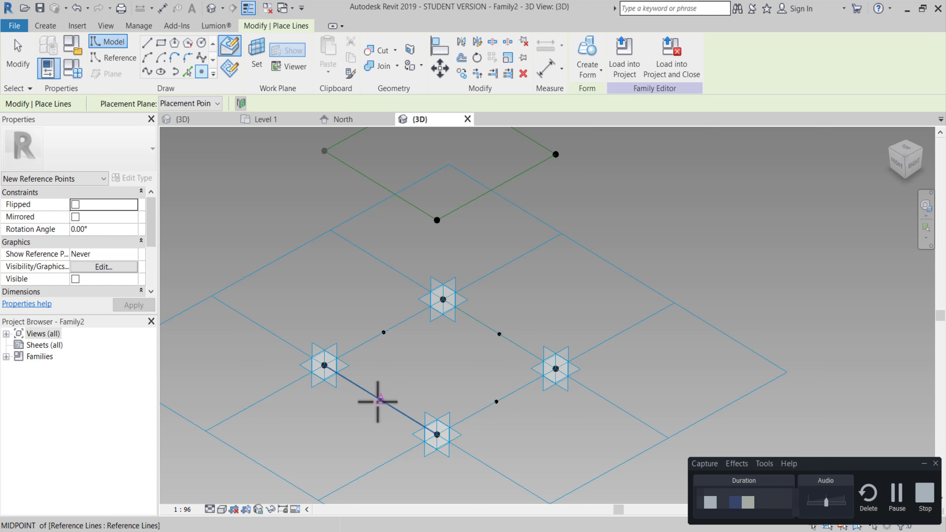
mouse_move(431, 356)
middle_mouse_down("shift")
mouse_move(439, 338)
mouse_move(522, 377)
mouse_move(450, 363)
middle_mouse_up("shift")
key("Escape")
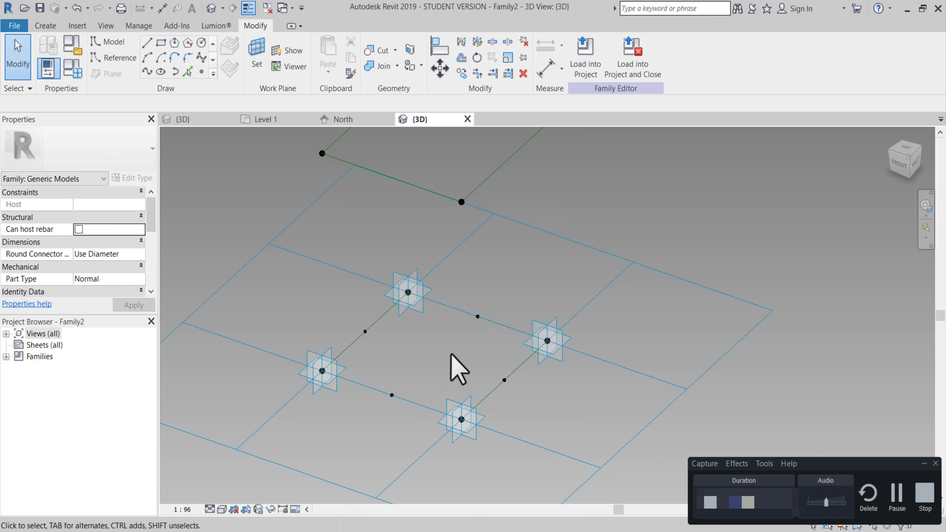
Join two opposite side midpoints with a reference line and place a centre point on it.
left_click_drag(446, 288, 487, 346)
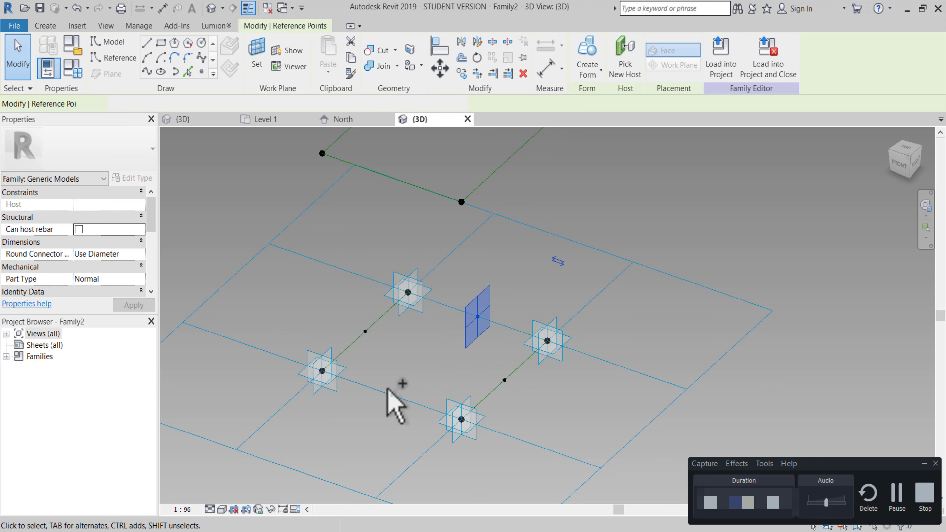
left_click_drag(414, 413, 413, 413, "ctrl")
left_click(147, 71)
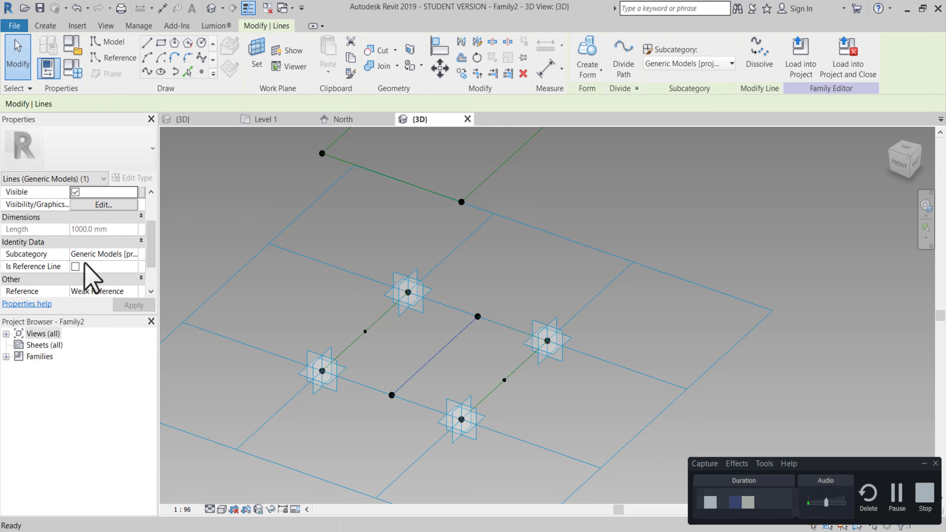
left_click(75, 229)
left_click(359, 328)
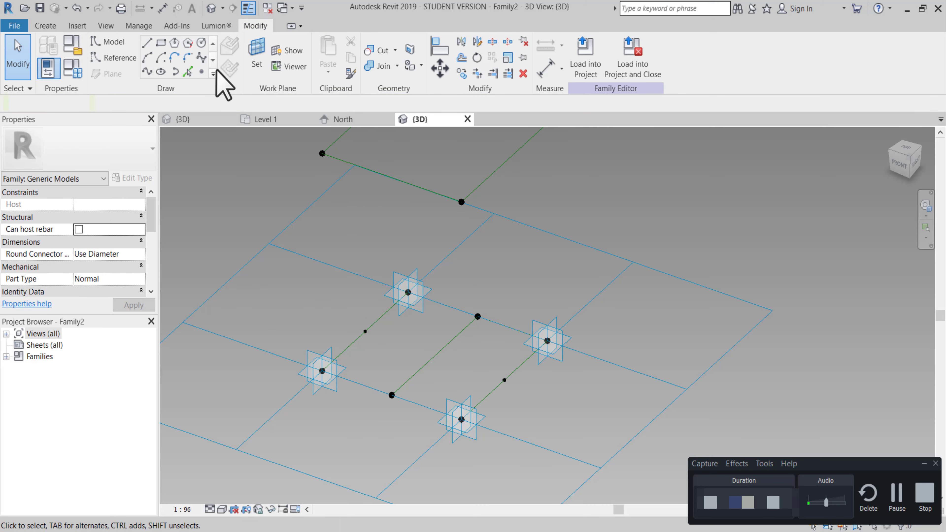
left_click(203, 73)
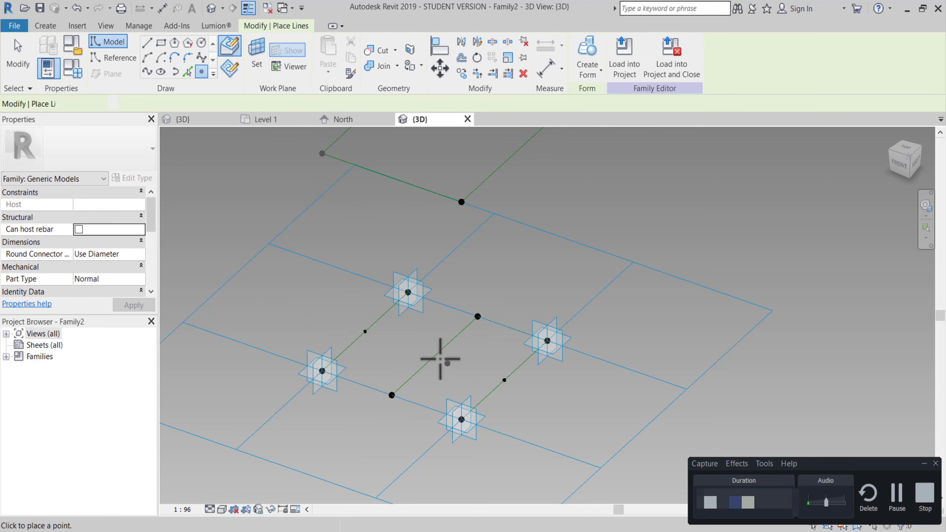
left_click(428, 350)
key("Escape")
key("Escape")
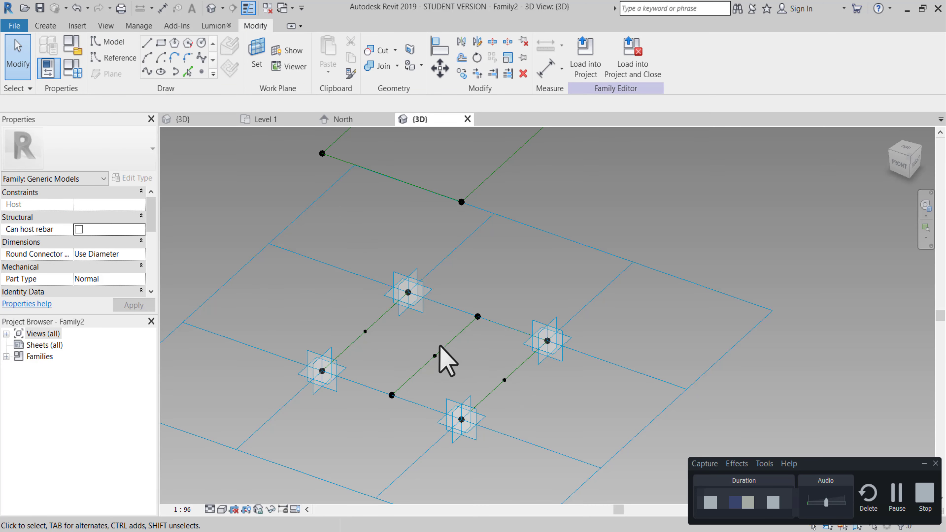
Connect the centre point to the remaining side midpoints with reference lines.
left_click_drag(405, 363, 447, 365)
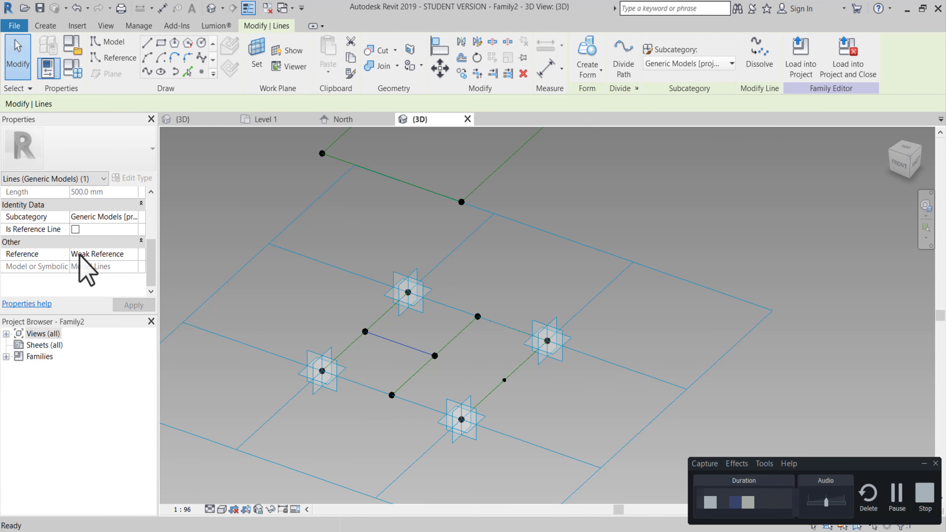
scroll(413, 339, "up", 1)
left_click(438, 359)
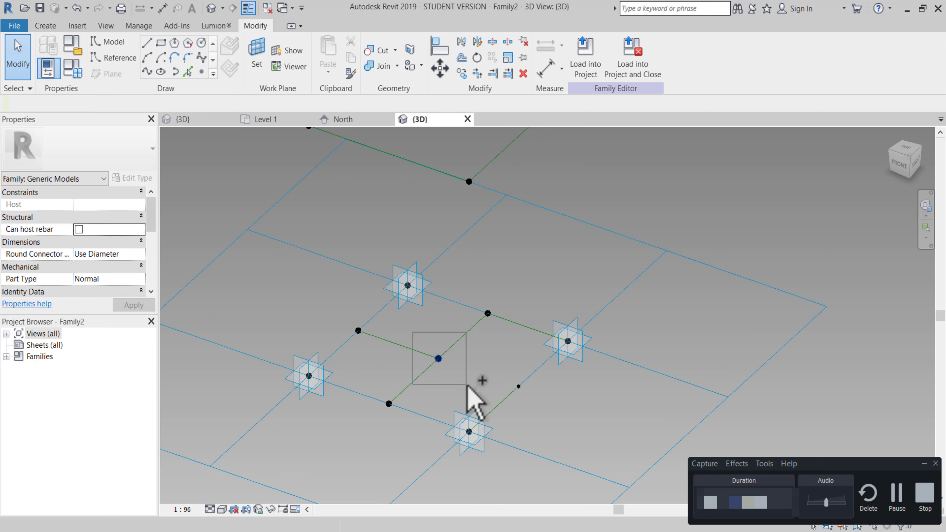
left_click_drag(497, 370, 544, 405, "ctrl")
left_click(153, 73)
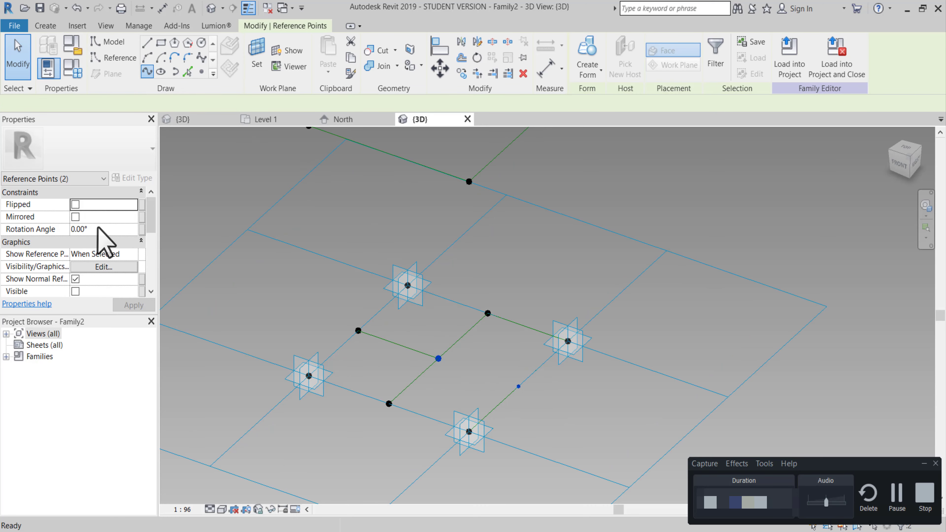
left_click(76, 229)
left_click(224, 226)
scroll(237, 226, "down", 2)
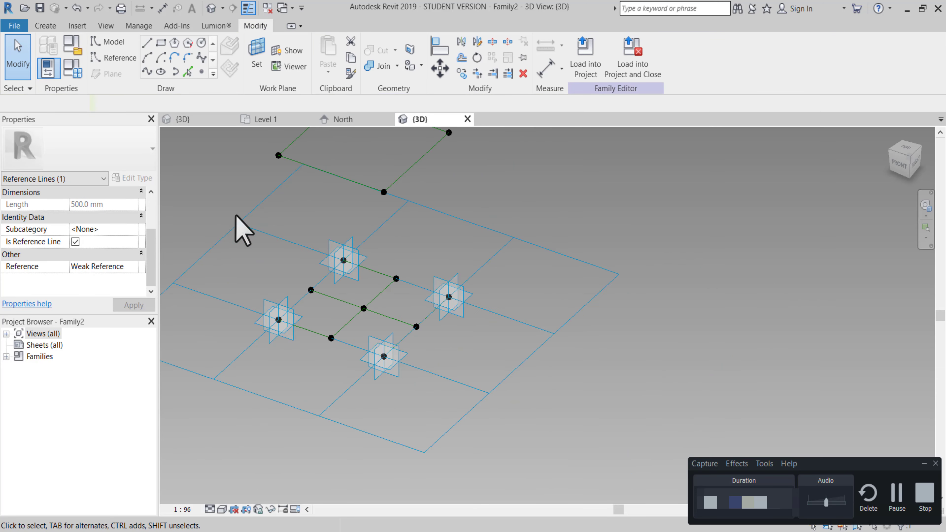
middle_click_drag(237, 226, 328, 249, "shift")
middle_click_drag(454, 221, 448, 239)
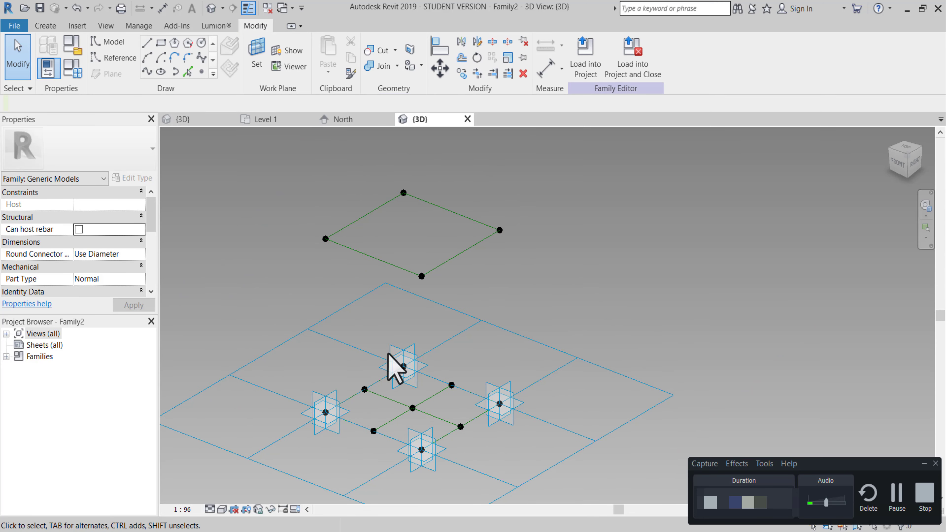
Draw a 1658.3 mm reference line from the base centre point up to a raised corner.
middle_click_drag(315, 246, 317, 218)
scroll(318, 215, "up", 1)
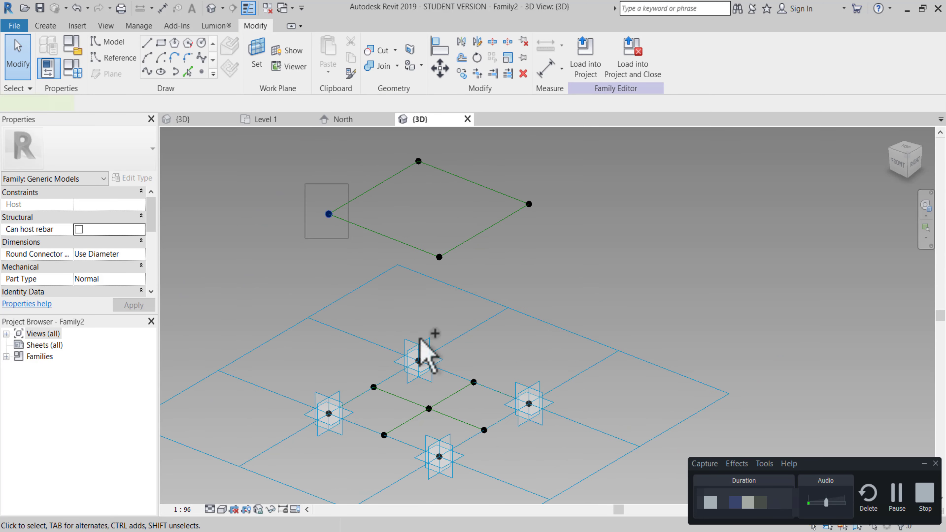
left_click(422, 401)
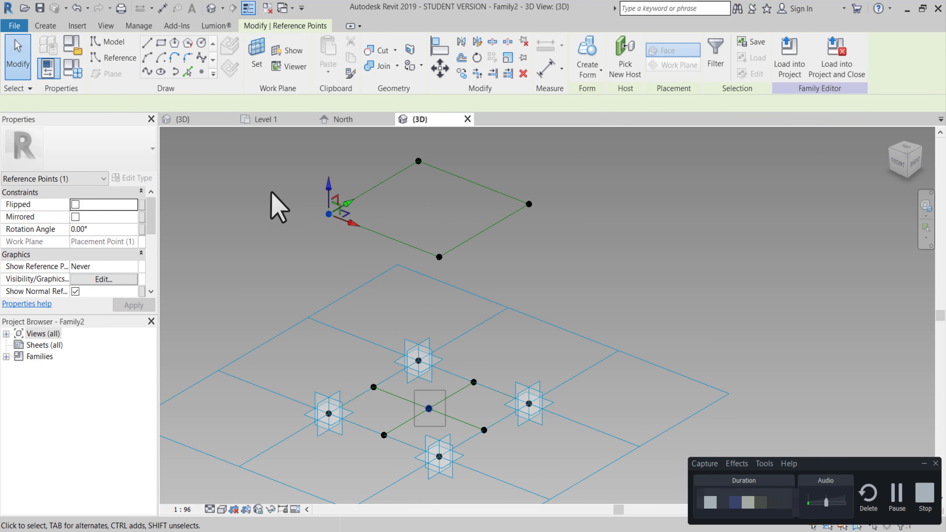
left_click(147, 71)
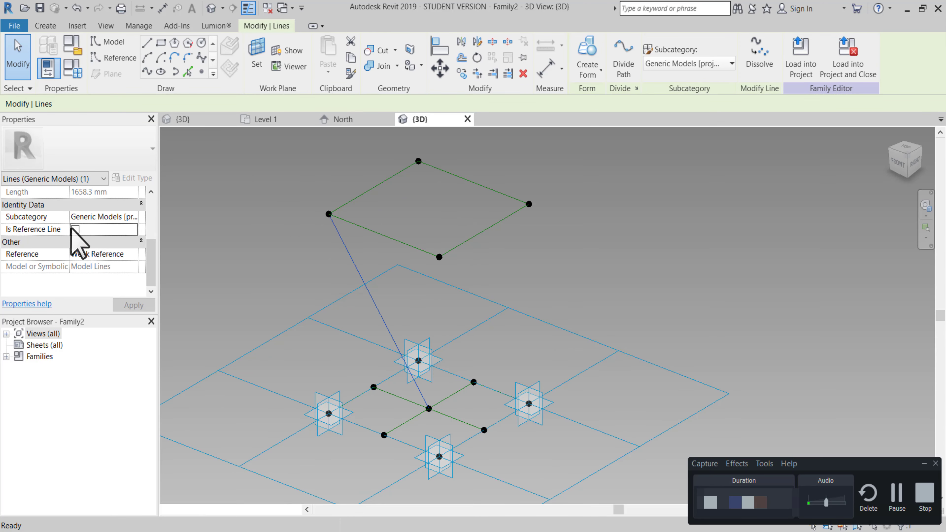
left_click(74, 229)
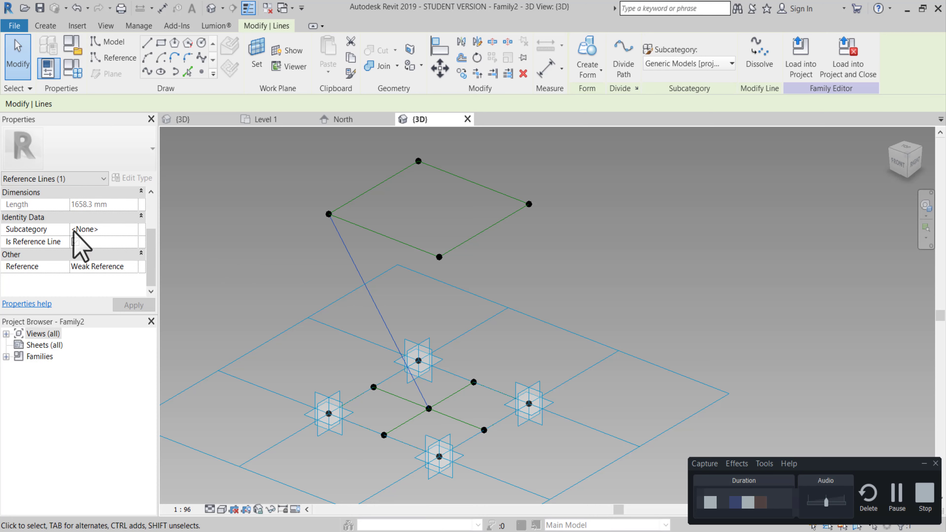
key("Escape")
Add another reference line between the two points near the centre.
middle_click_drag(386, 282, 372, 272, "shift")
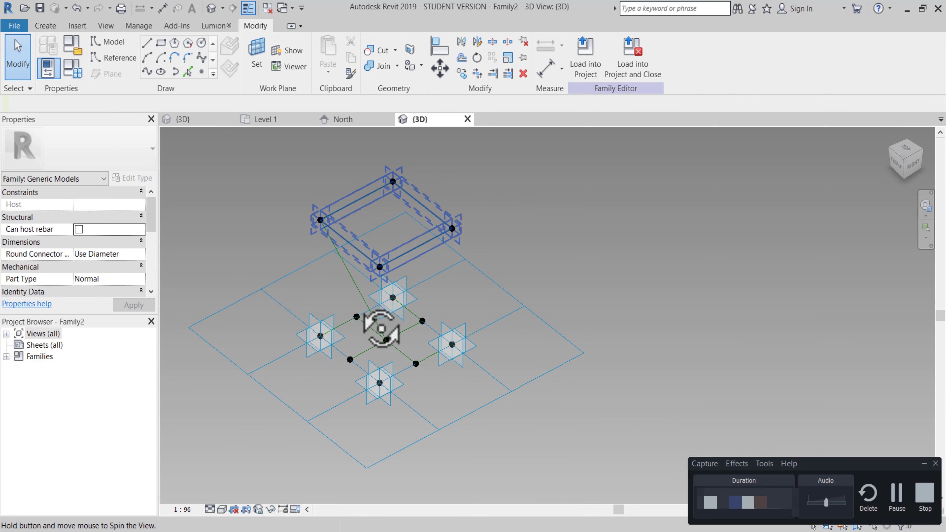
middle_click_drag(407, 236, 429, 344, "shift")
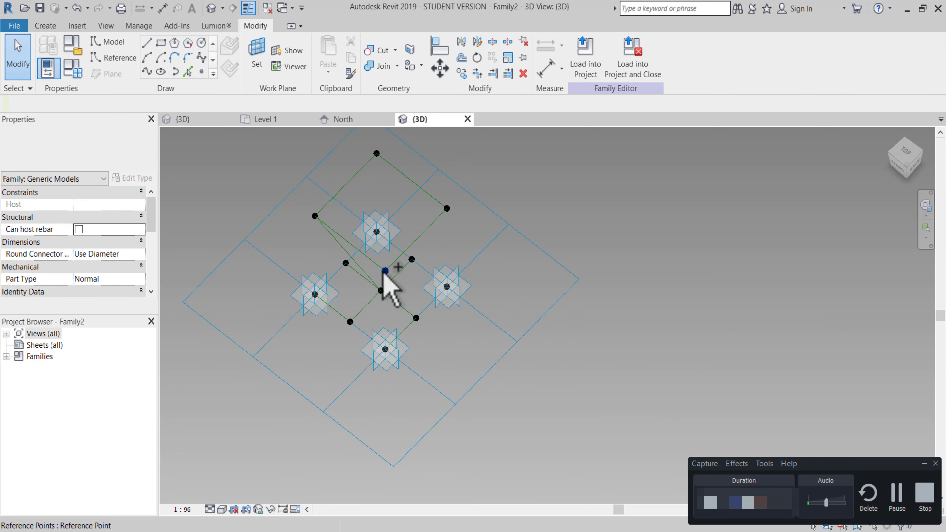
mouse_move(391, 281)
middle_mouse_down("shift")
mouse_move(413, 282)
mouse_move(371, 255)
middle_mouse_up("shift")
left_click_drag(369, 251, 404, 312)
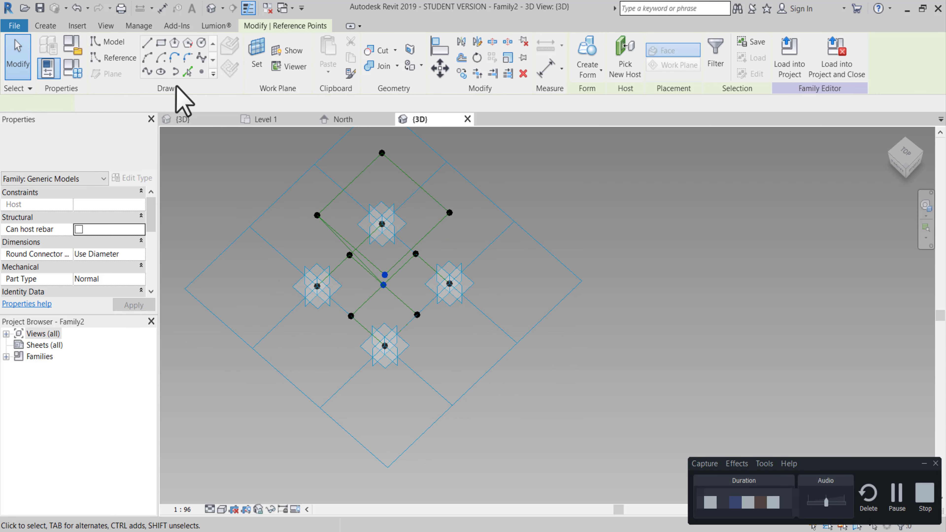
left_click(75, 229)
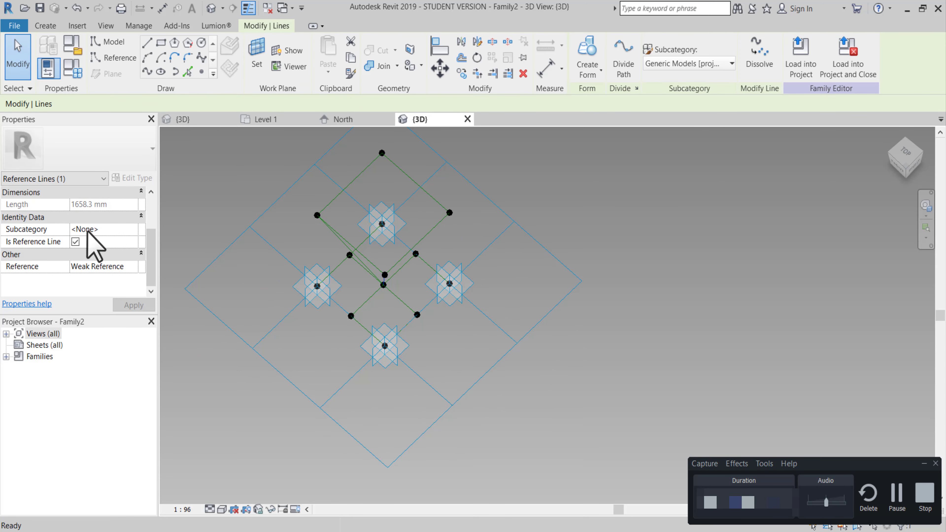
middle_click_drag(260, 254, 235, 268, "shift")
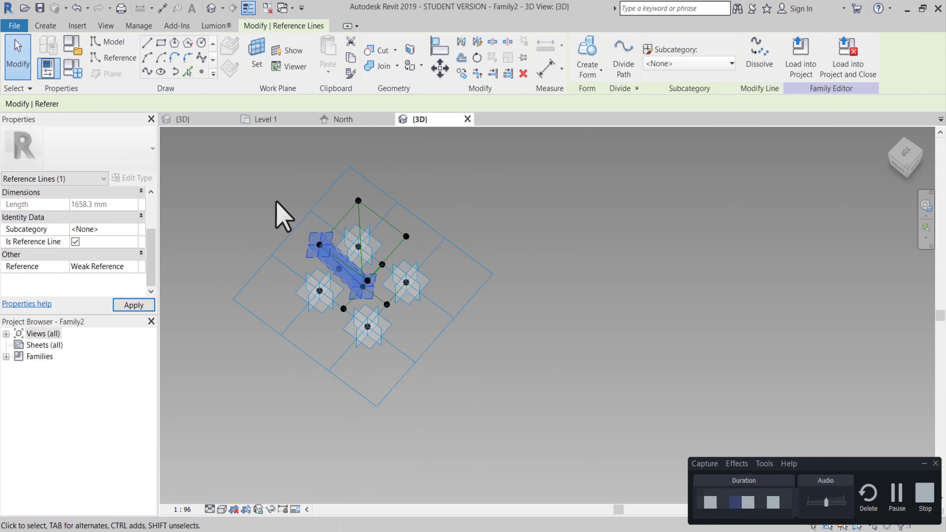
left_click(281, 211)
Try a solid form from the chain of leg lines, then undo it.
scroll(363, 281, "up", 2)
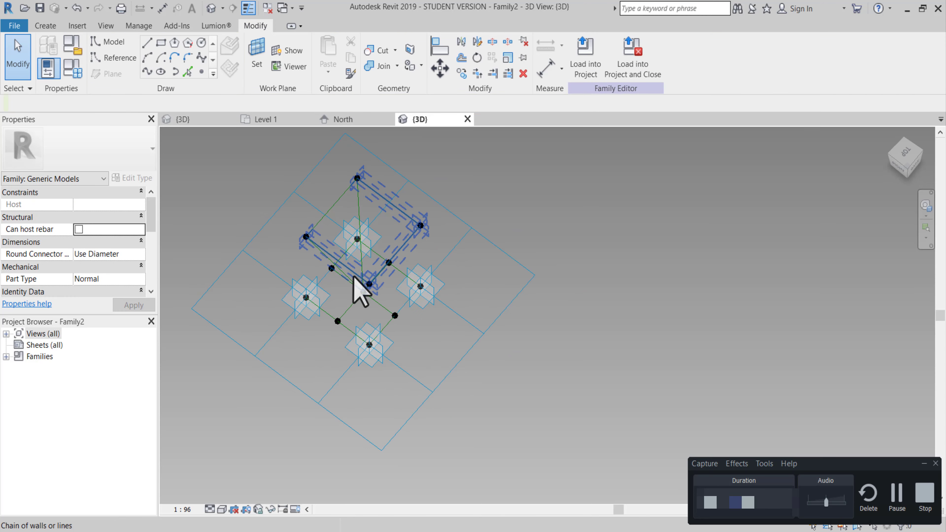
left_click(372, 307)
key("c")
key("f")
left_click(369, 296)
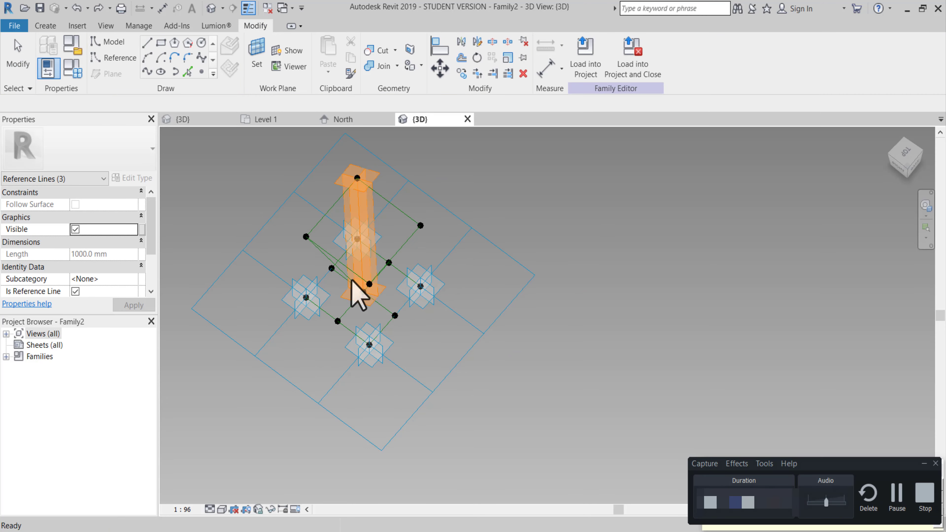
key("Escape")
key("ctrl+z")
Join the base centre to the remaining upper corner with a line.
middle_click_drag(443, 237, 448, 170, "shift")
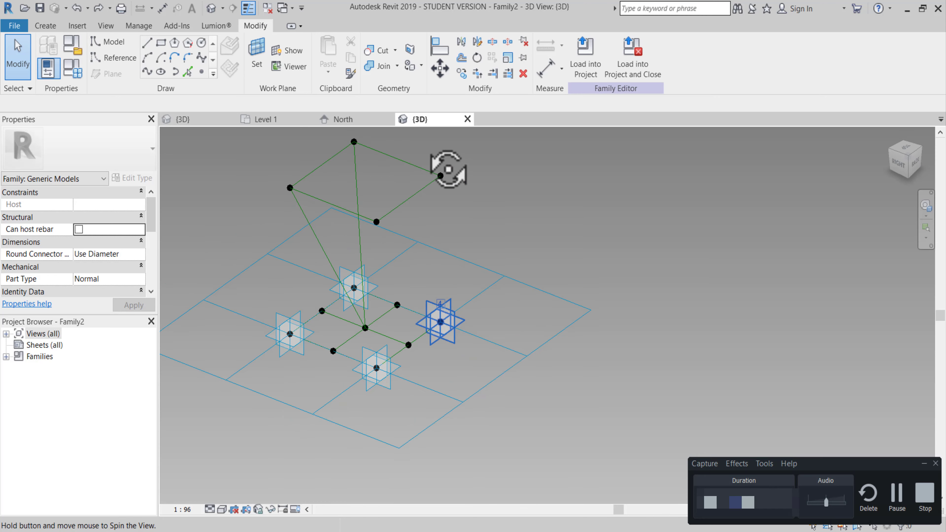
left_click(377, 223)
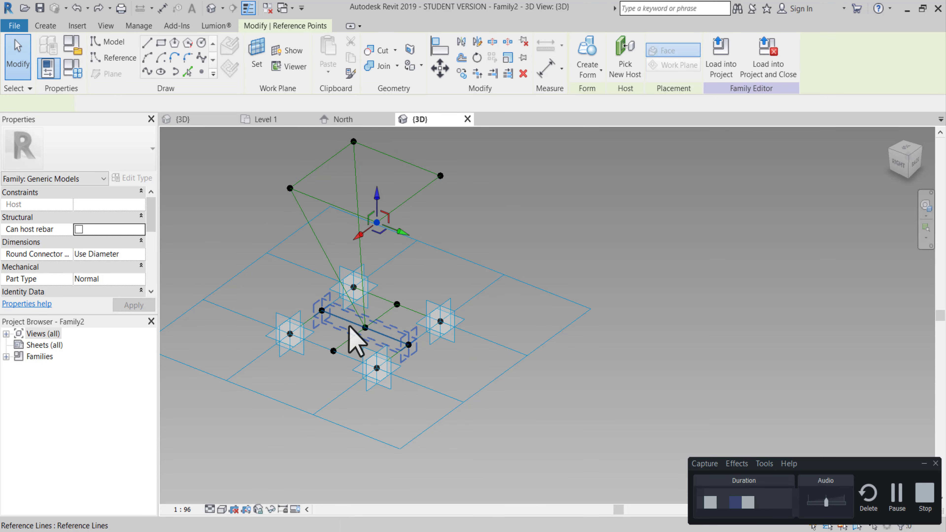
scroll(352, 317, "up", 5)
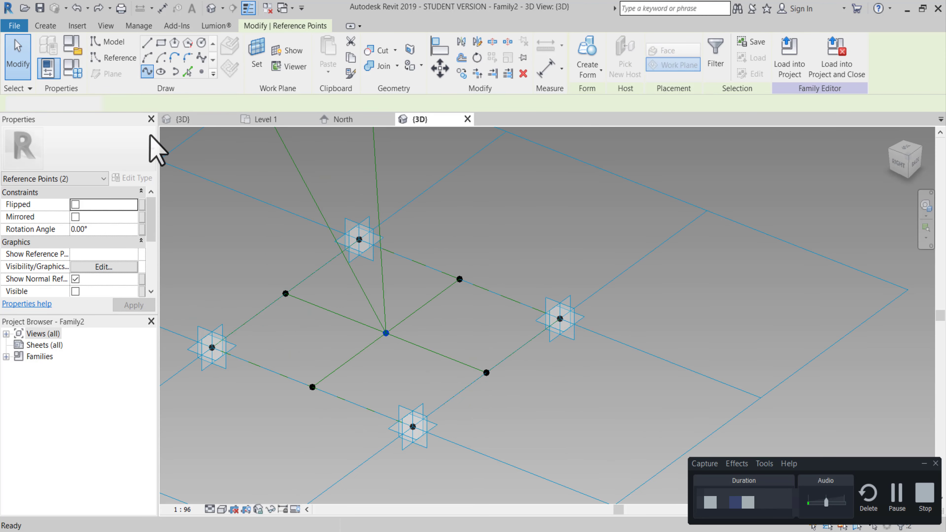
mouse_move(367, 251)
middle_mouse_down("shift")
mouse_move(452, 237)
mouse_move(397, 279)
mouse_move(376, 264)
mouse_move(434, 261)
mouse_move(401, 275)
mouse_move(447, 303)
mouse_move(399, 281)
mouse_move(454, 312)
mouse_move(412, 302)
middle_mouse_up("shift")
key("Escape")
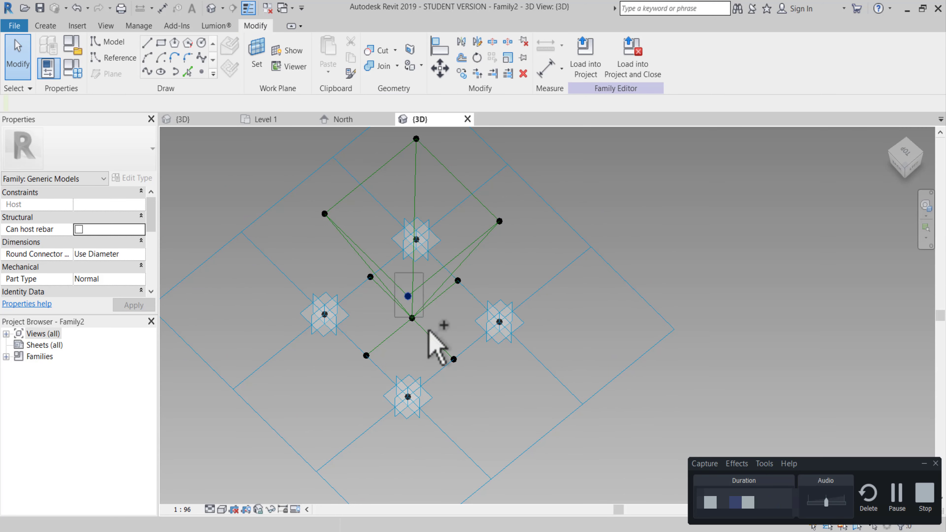
left_click(158, 83)
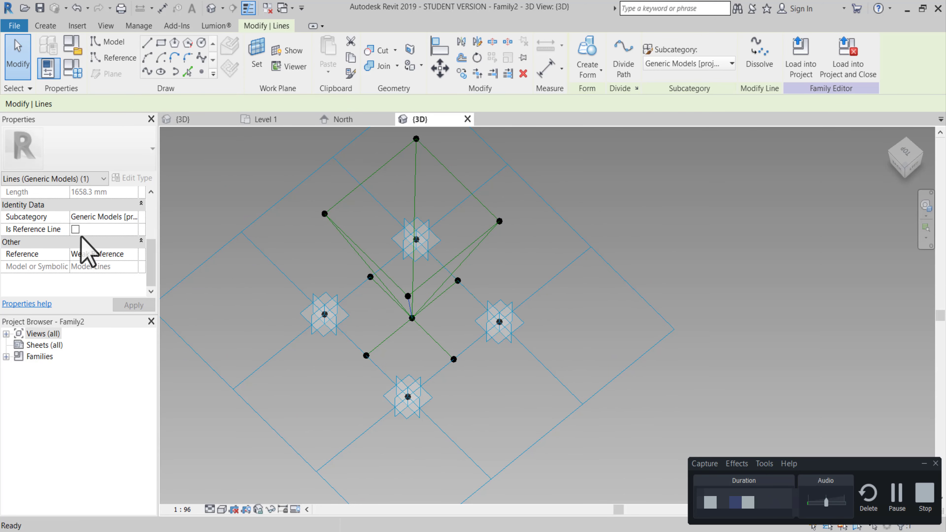
left_click(75, 241)
Clear the selection and reorient the view to an angled perspective of the frame.
scroll(296, 219, "down", 3)
mouse_move(296, 219)
middle_mouse_down("shift")
mouse_move(528, 162)
mouse_move(384, 242)
mouse_move(460, 258)
mouse_move(454, 264)
mouse_move(472, 239)
mouse_move(465, 212)
mouse_move(443, 264)
middle_mouse_up("shift")
key("Escape")
scroll(417, 263, "up", 2)
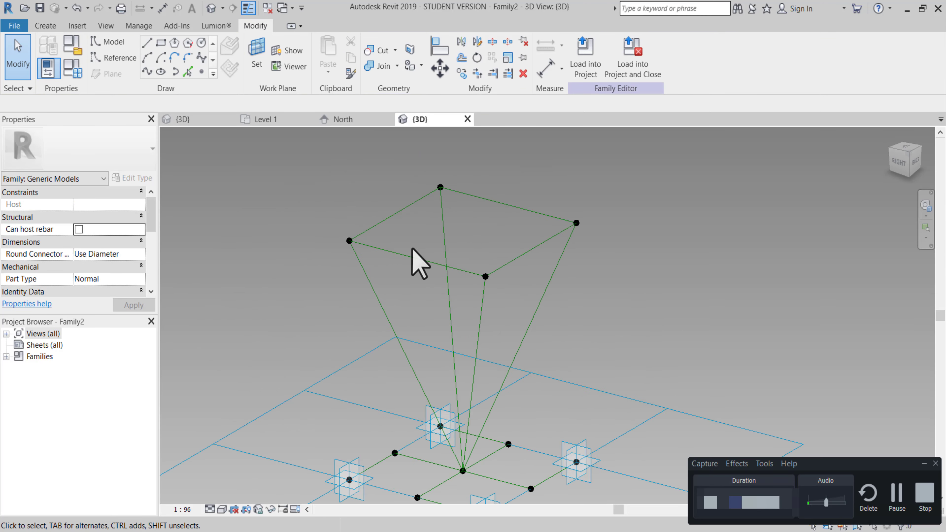
middle_click_drag(416, 220, 373, 168, "shift")
left_click(116, 58)
Place a reference point partway up one leg line.
scroll(336, 271, "up", 1)
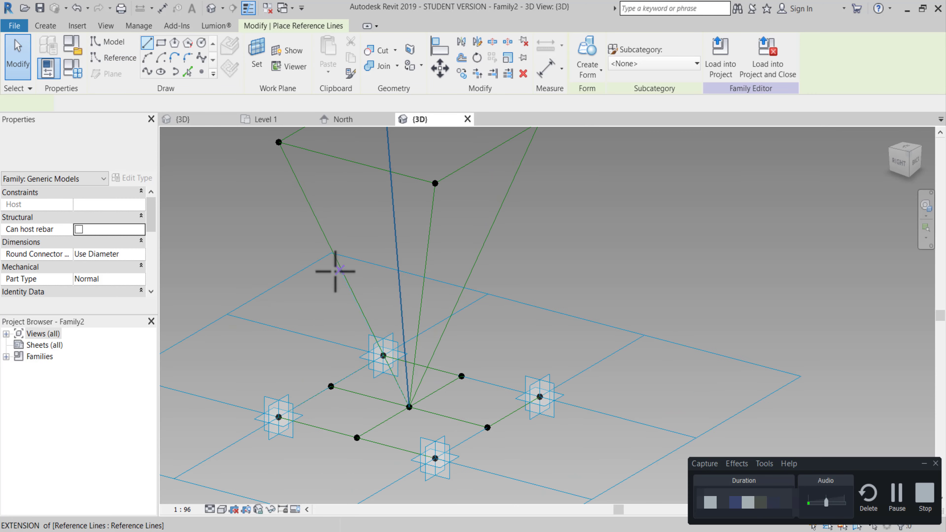
middle_click_drag(351, 281, 205, 84, "shift")
left_click(201, 71)
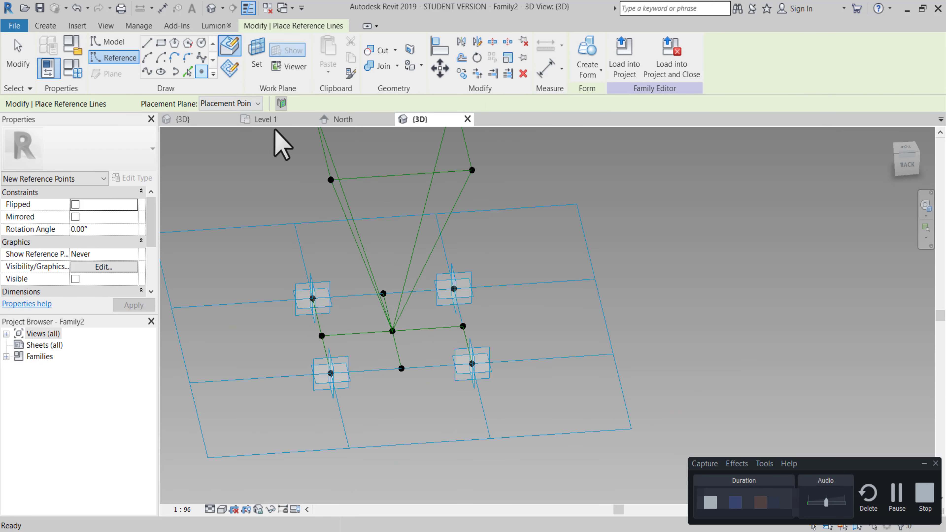
middle_click_drag(279, 141, 334, 252, "shift")
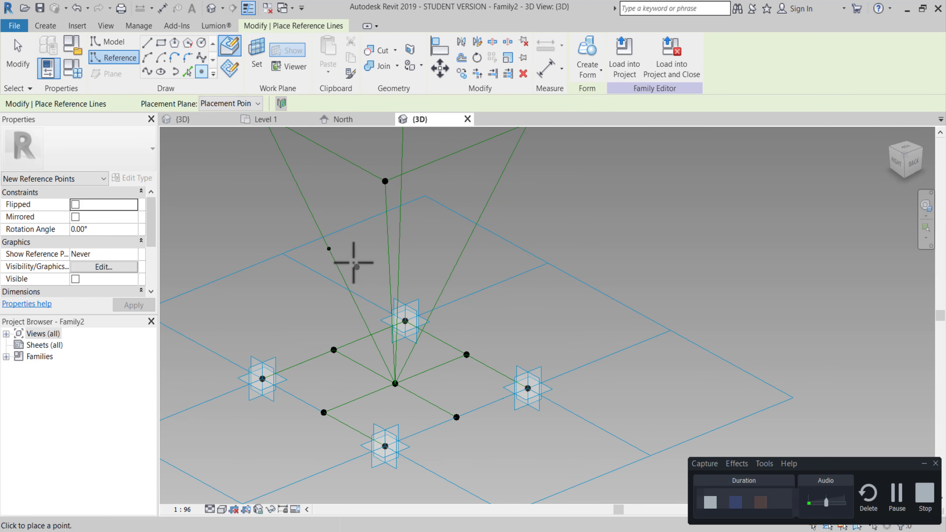
Set the work plane to that point and draw a 60 mm radius reference circle.
left_click(257, 56)
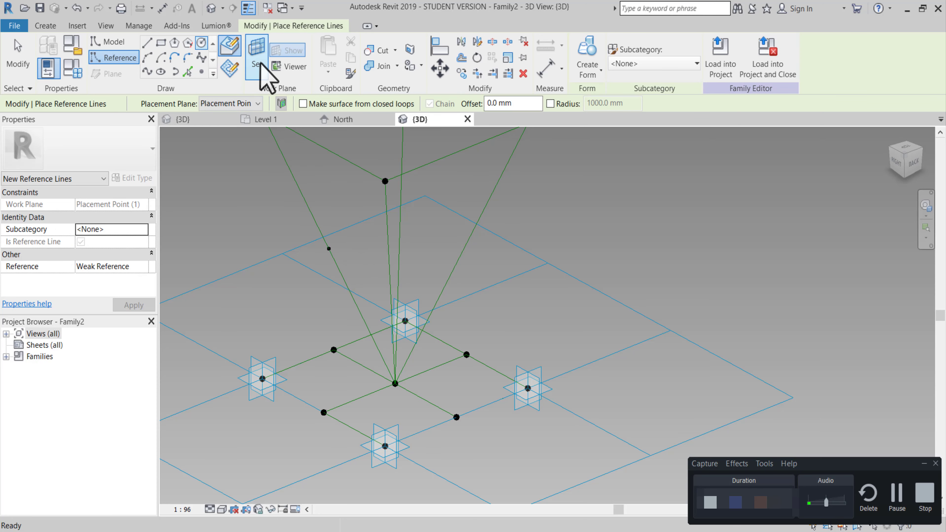
scroll(330, 253, "up", 2)
left_click(330, 244)
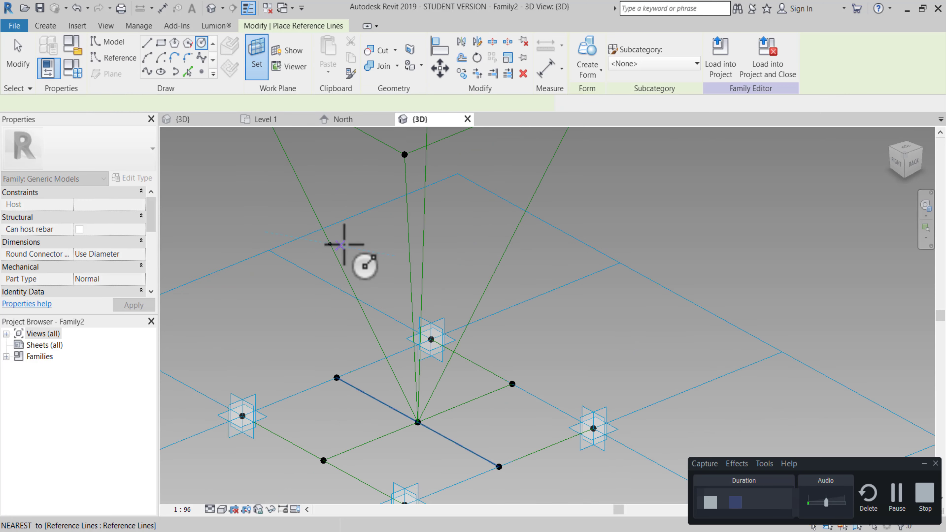
left_click(330, 243)
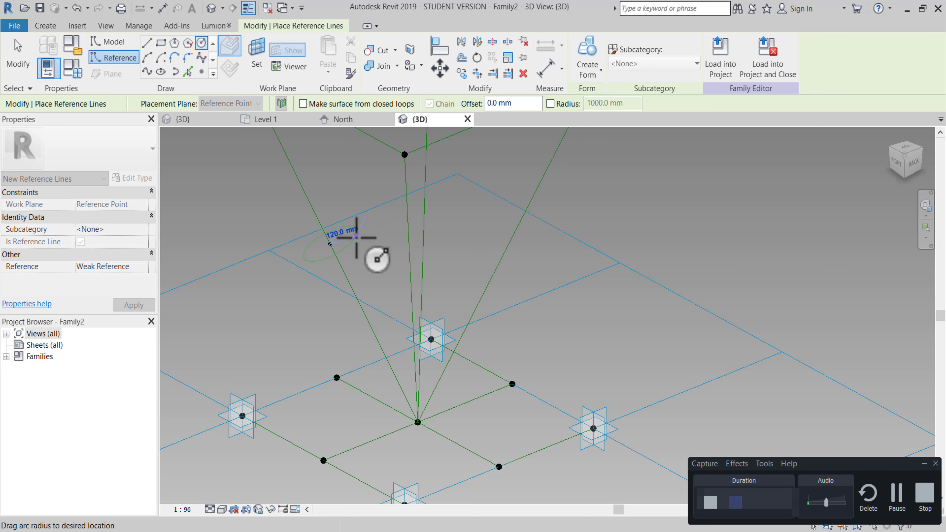
type("6")
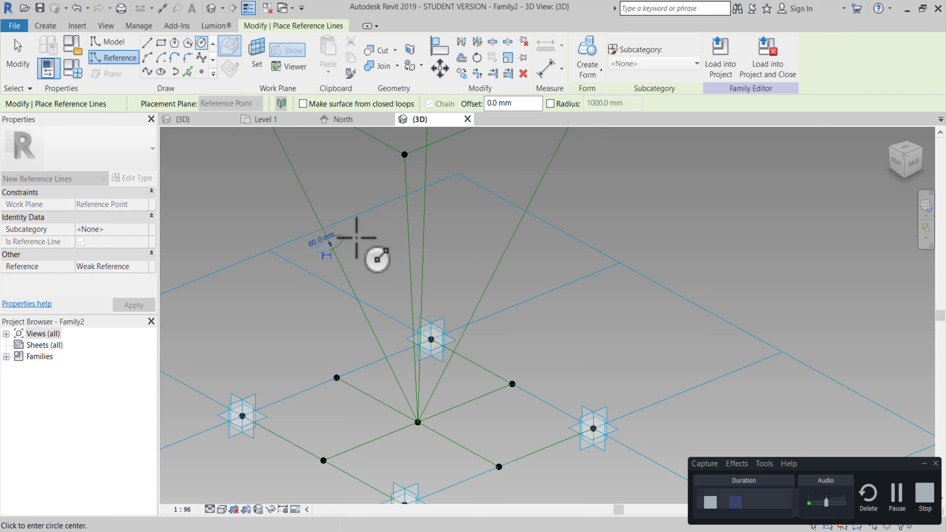
middle_click_drag(363, 254, 408, 300)
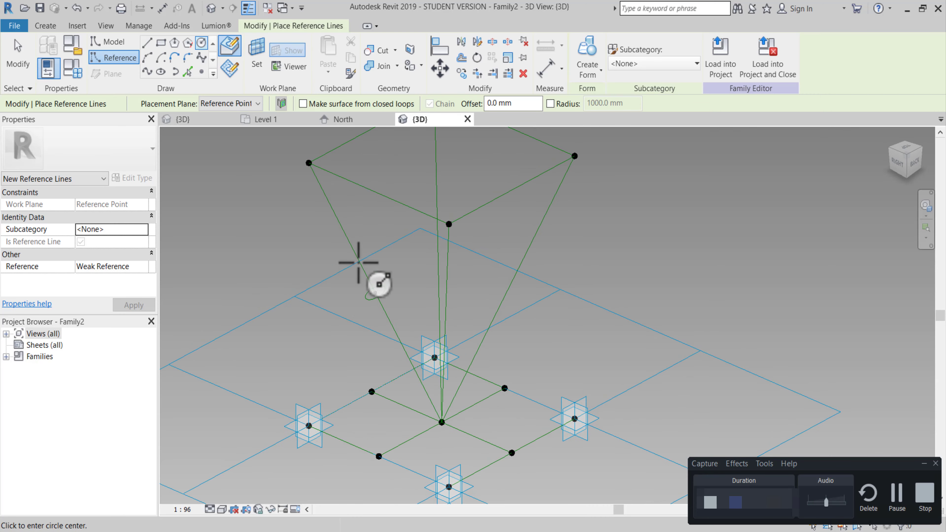
middle_click_drag(461, 200, 446, 310)
Copy the reference circle and its point twice along the leg line, with Multiple enabled.
key("Escape")
key("Escape")
scroll(390, 287, "up", 1)
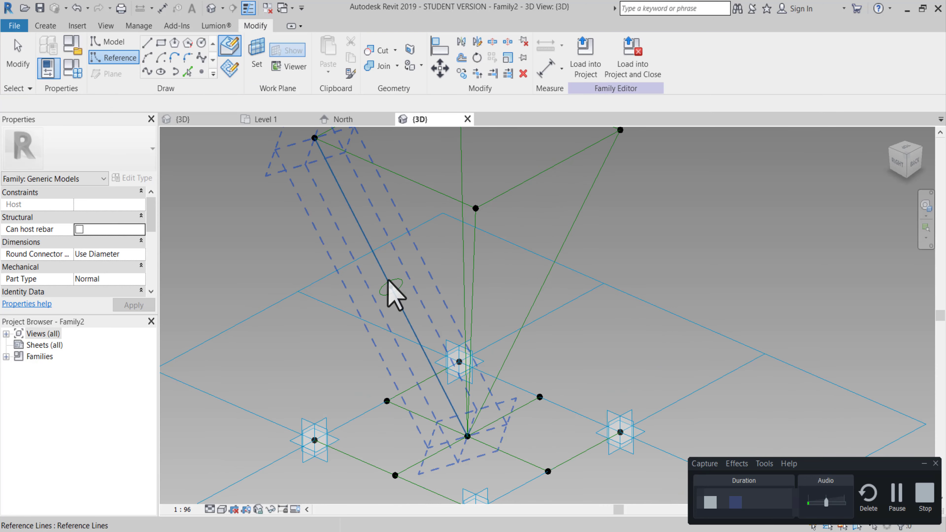
left_click_drag(404, 293, 422, 328)
left_click_drag(337, 240, 408, 301)
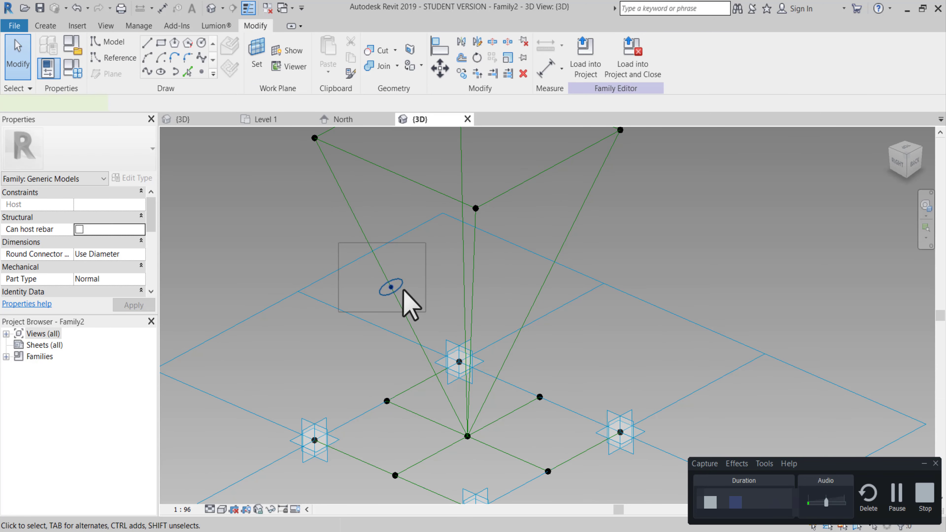
scroll(408, 301, "up", 2)
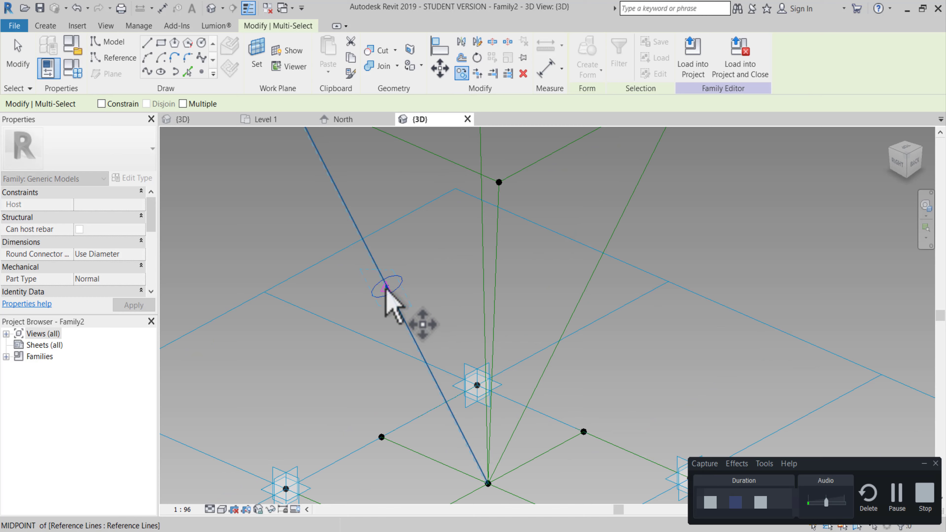
left_click(377, 266)
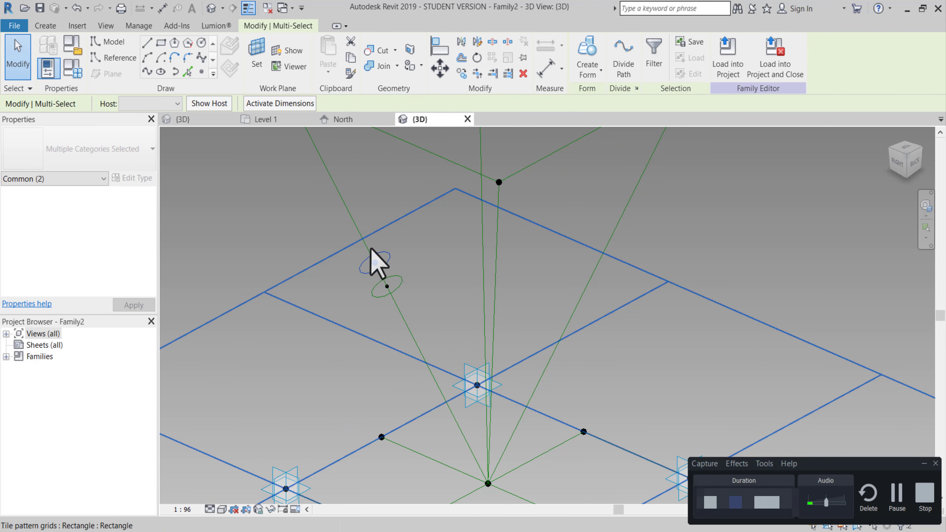
left_click(462, 73)
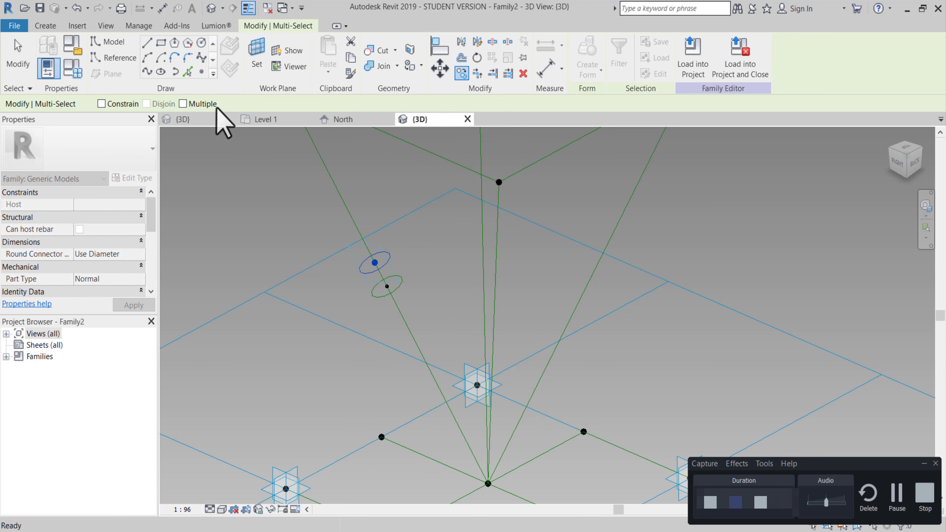
left_click(183, 104)
scroll(369, 274, "up", 2)
left_click(386, 266)
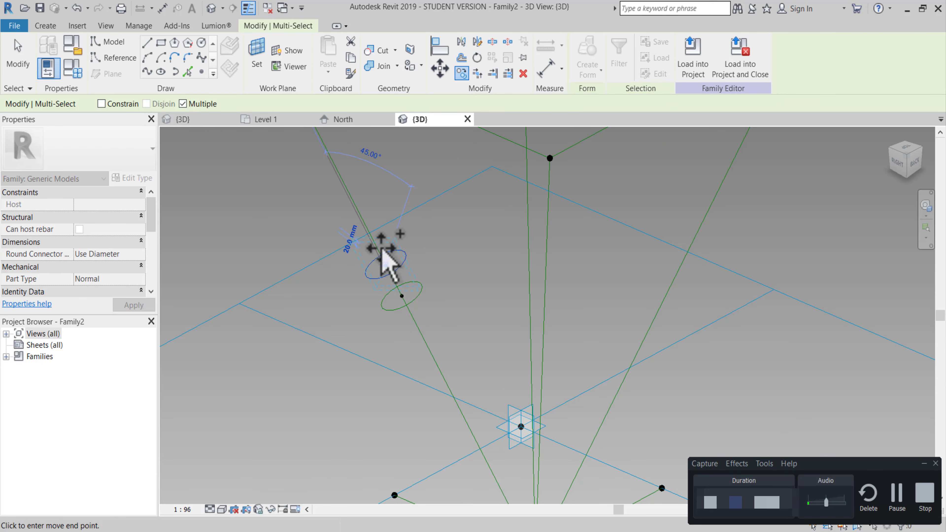
left_click(368, 228)
left_click(351, 197)
middle_click_drag(369, 216, 395, 290)
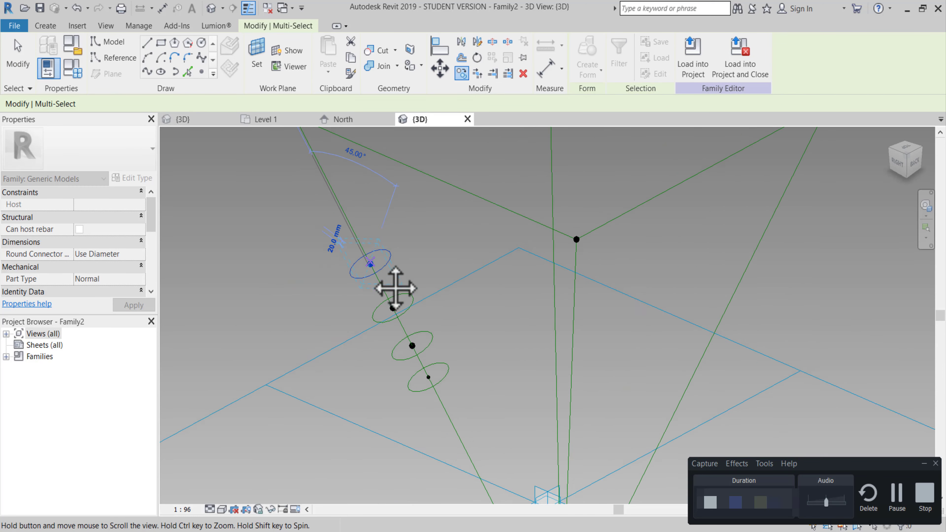
key("Escape")
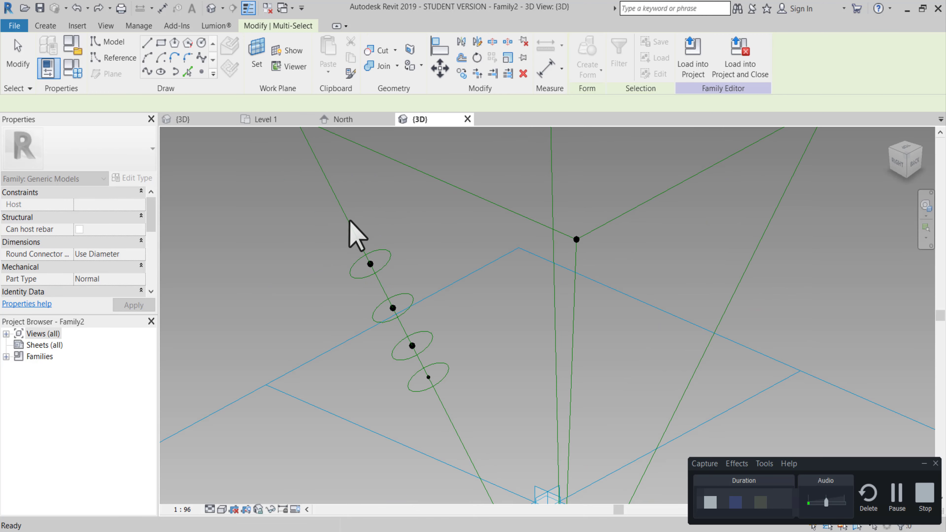
key("Escape")
Copy the topmost circle twice more up the leg line.
left_click_drag(332, 225, 406, 293)
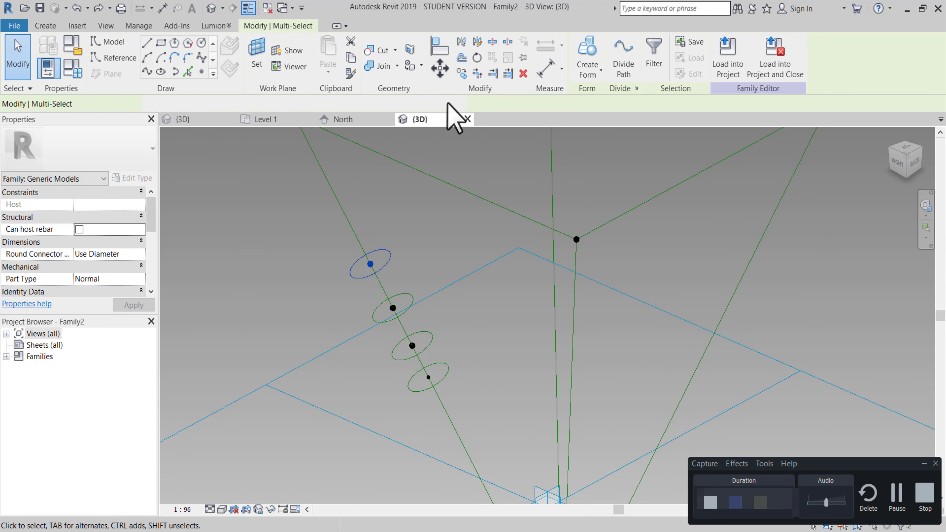
left_click(462, 75)
left_click(369, 264)
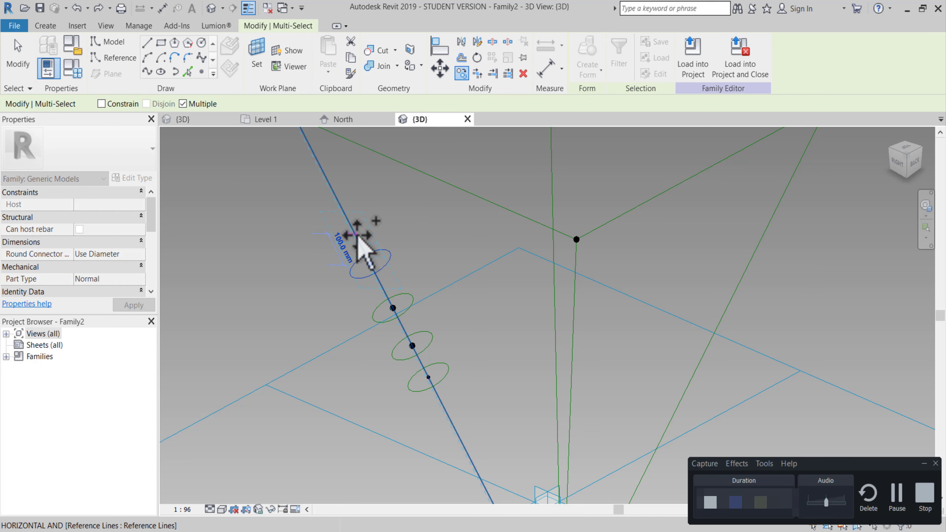
left_click(350, 225)
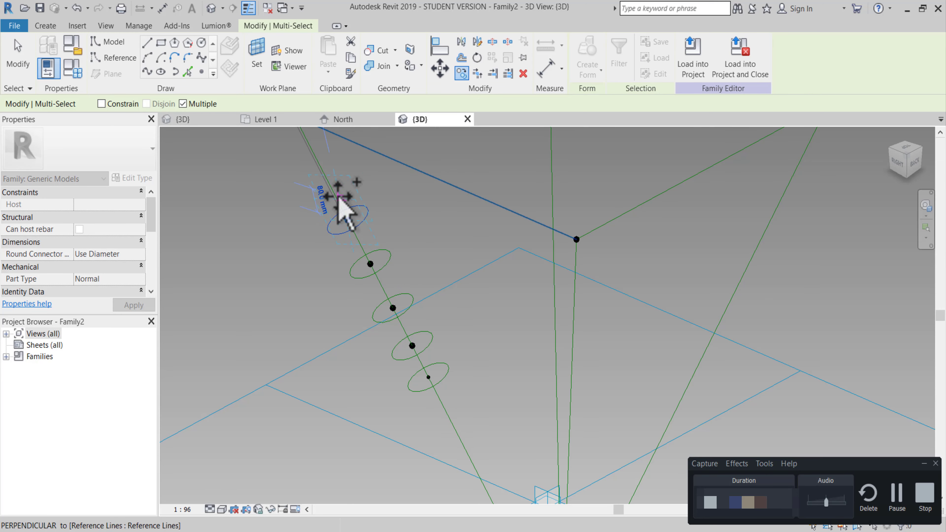
left_click(327, 179)
key("Escape")
scroll(366, 228, "down", 1)
key("Escape")
middle_click_drag(370, 222, 395, 285)
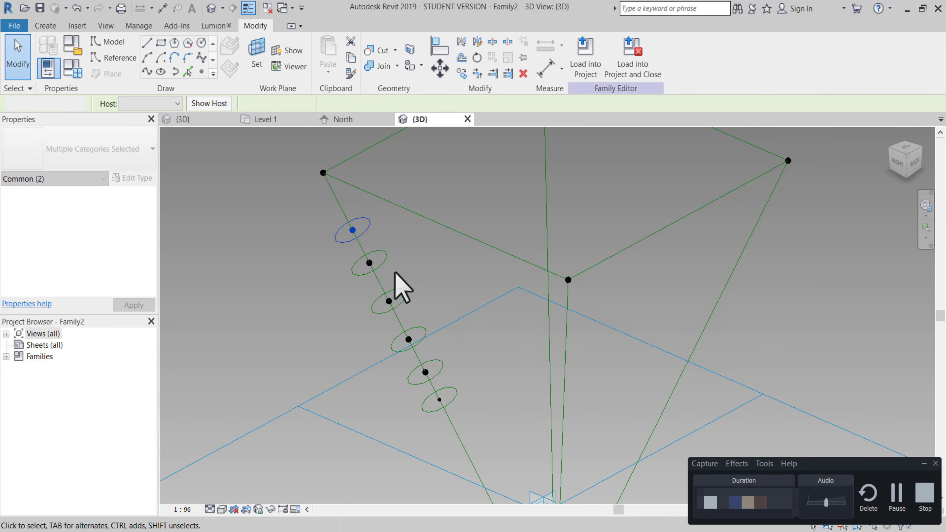
scroll(373, 268, "up", 1)
Rehost the topmost circle's point from the leg line onto another reference line.
left_click(363, 256)
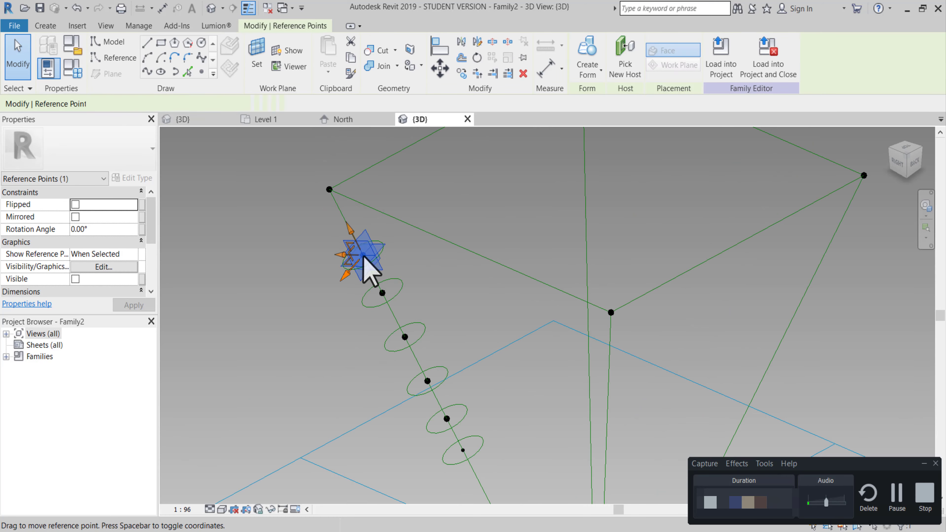
key("Escape")
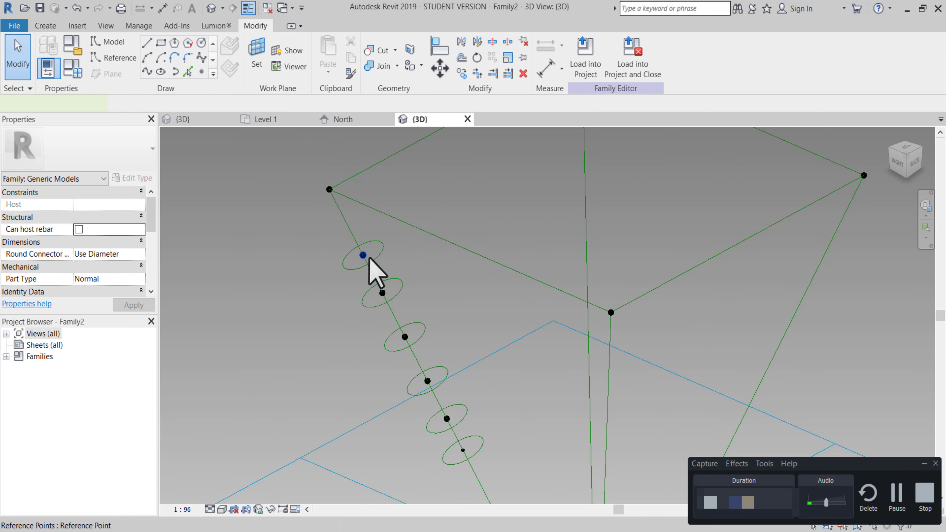
left_click(364, 256)
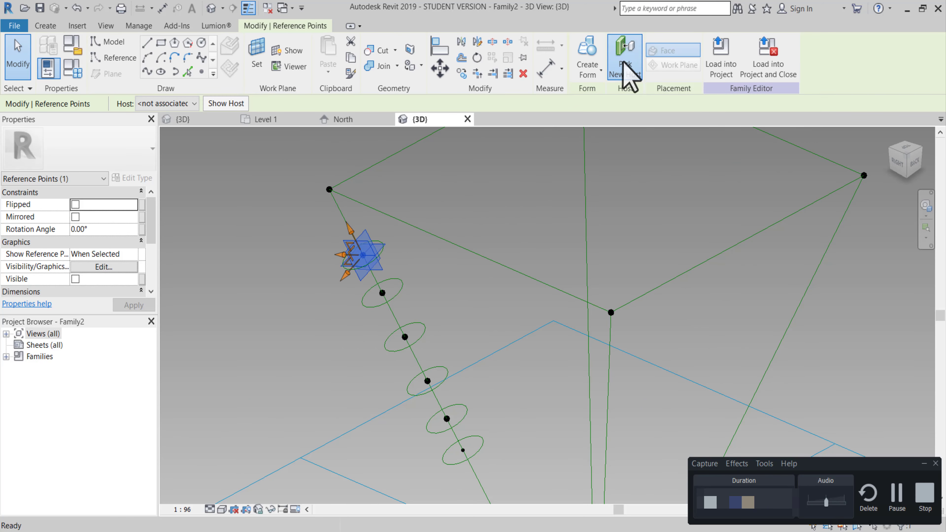
left_click(627, 70)
scroll(463, 270, "down", 1)
middle_click_drag(587, 296, 543, 247)
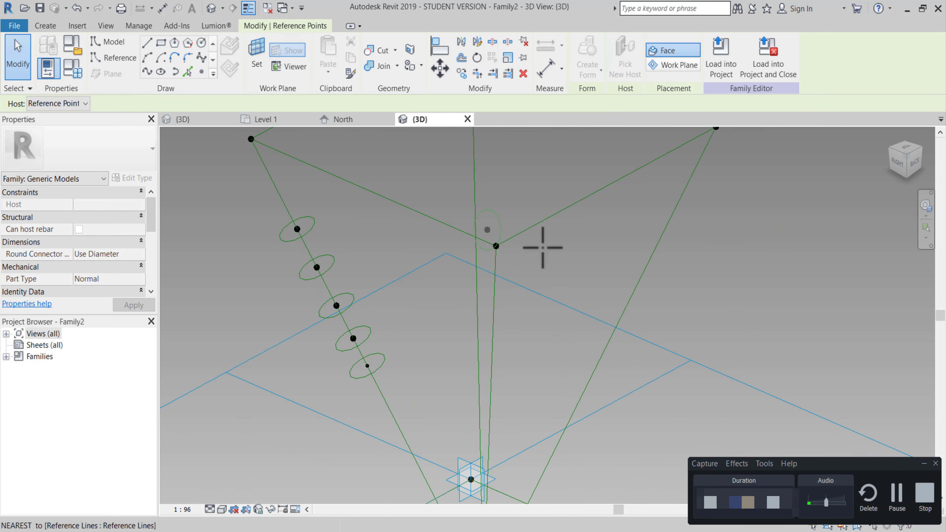
left_click(652, 260)
scroll(372, 284, "up", 1)
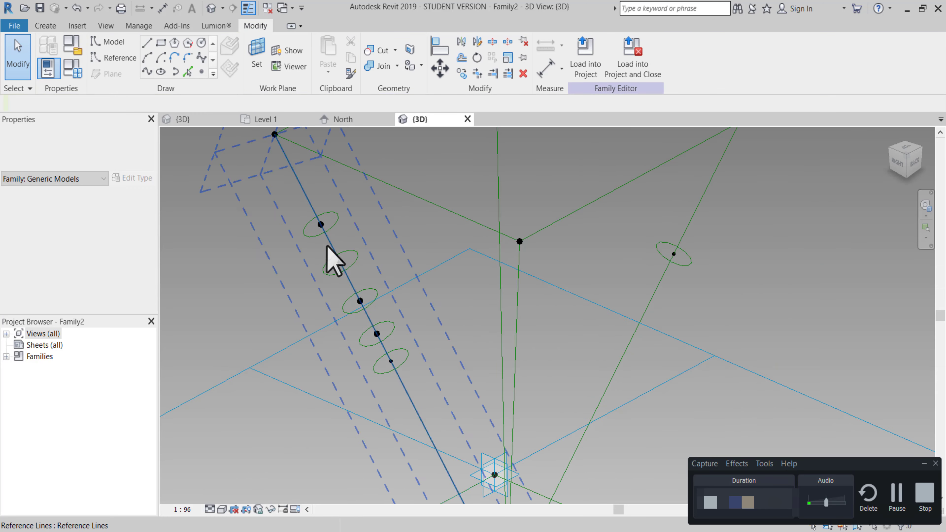
scroll(327, 249, "up", 1)
Rehost two more leg-line points, one onto the vertical reference line.
left_click(318, 222)
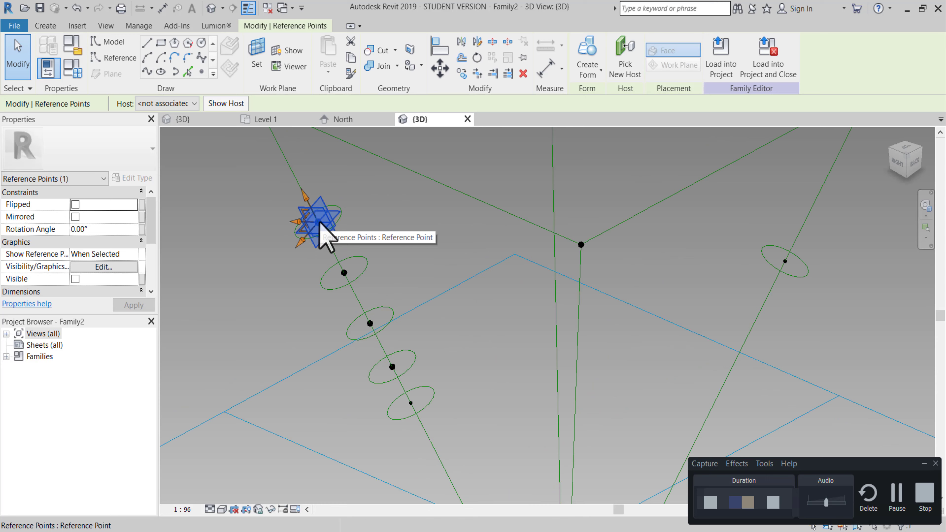
left_click(625, 70)
scroll(588, 229, "down", 1)
left_click(564, 264)
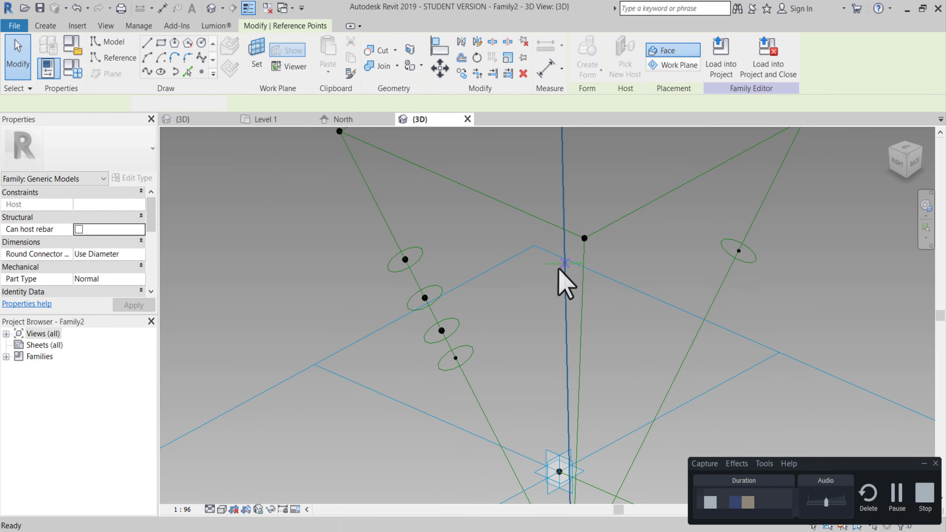
scroll(407, 270, "up", 1)
left_click(403, 261)
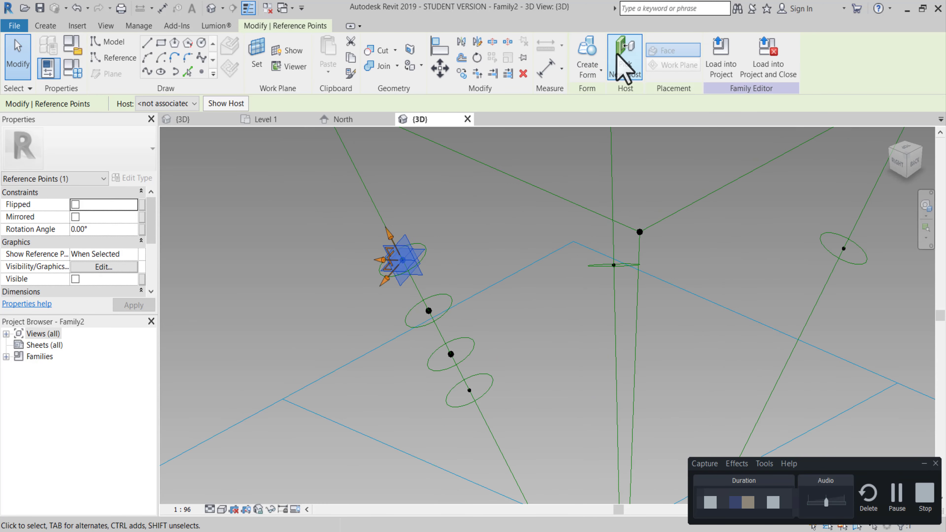
left_click(625, 64)
left_click(636, 351)
key("Escape")
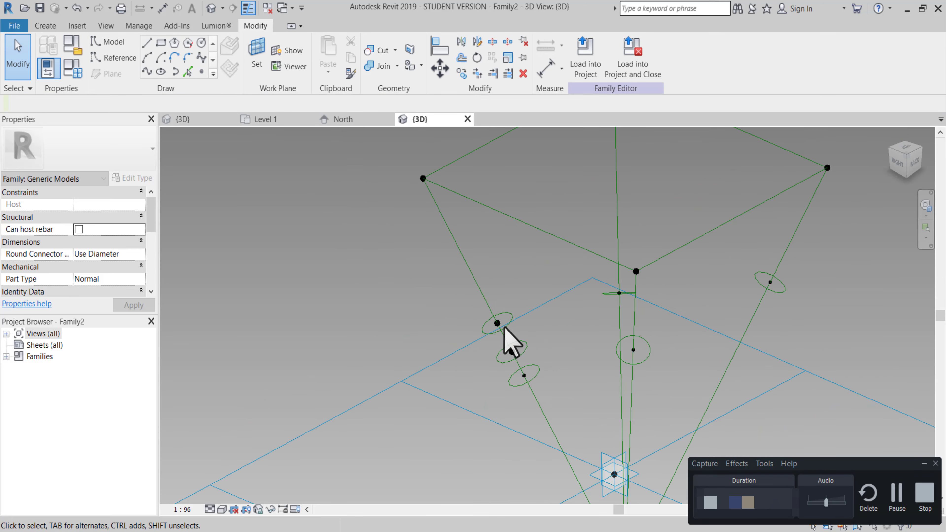
scroll(503, 338, "down", 2)
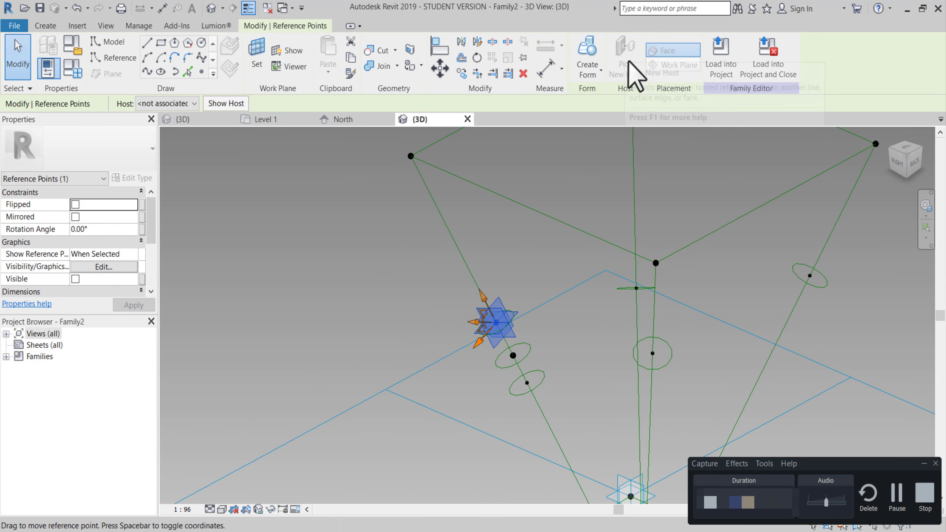
key("Escape")
scroll(502, 330, "up", 2)
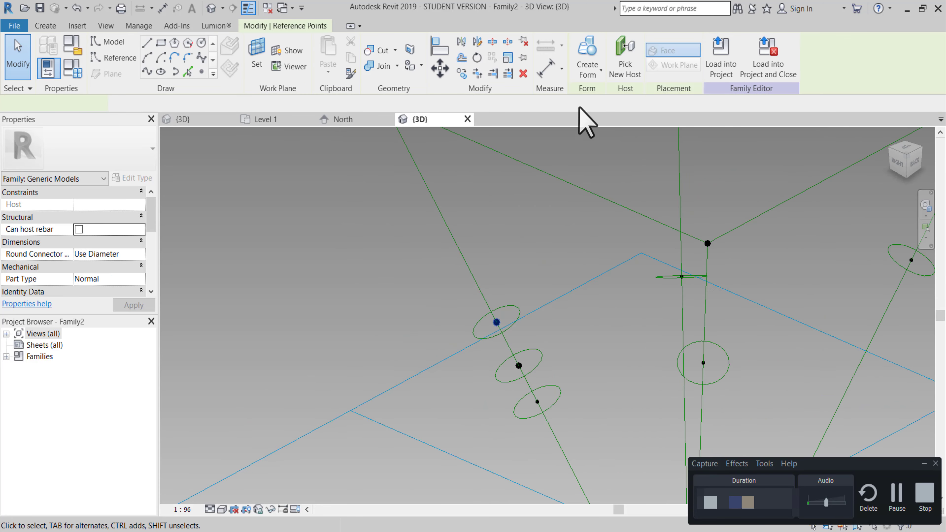
Rehost another point onto a reference line further across the view.
left_click(626, 62)
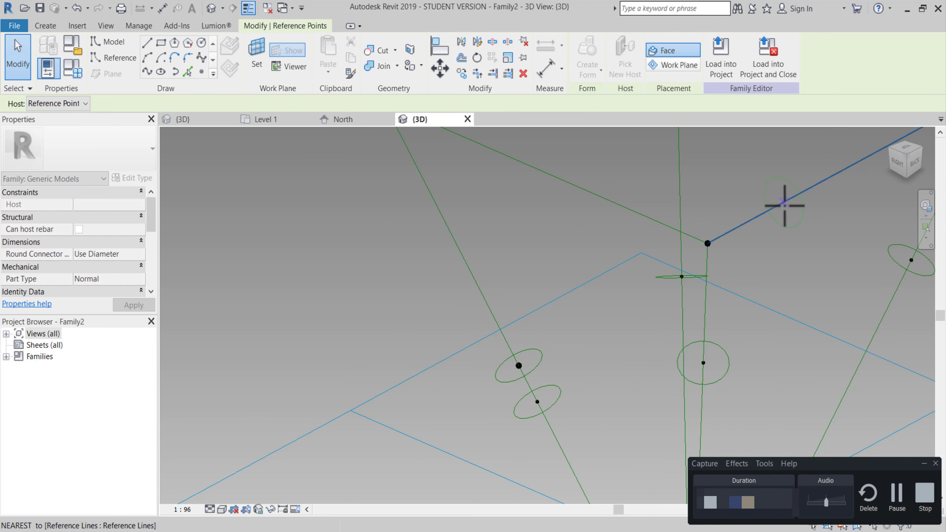
middle_click_drag(784, 205, 738, 251)
left_click(729, 216)
scroll(633, 313, "down", 2)
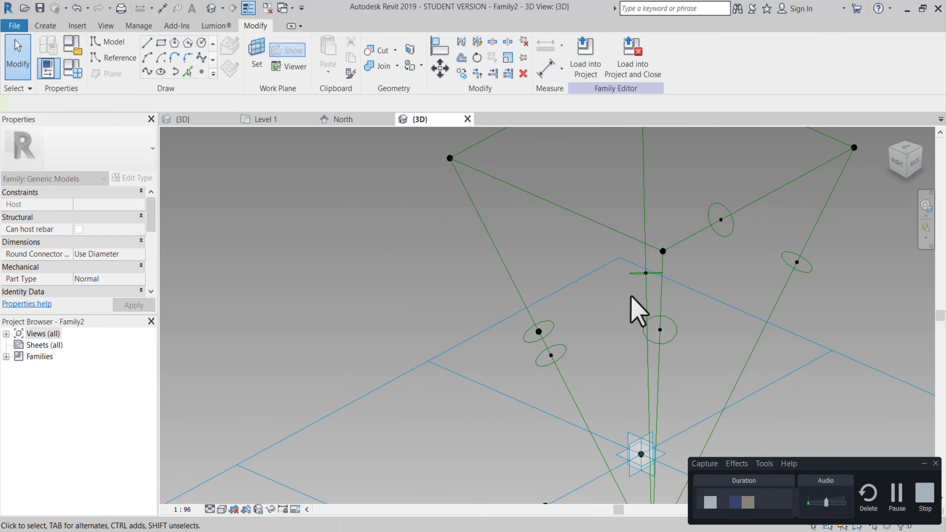
scroll(537, 337, "up", 2)
Select the next leg-line point and start Pick New Host for it.
left_click(538, 324)
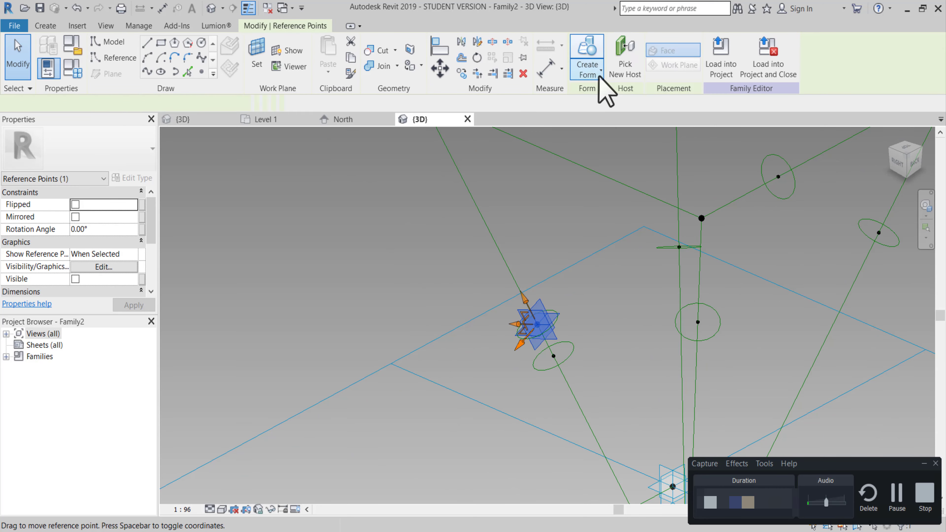
key("Escape")
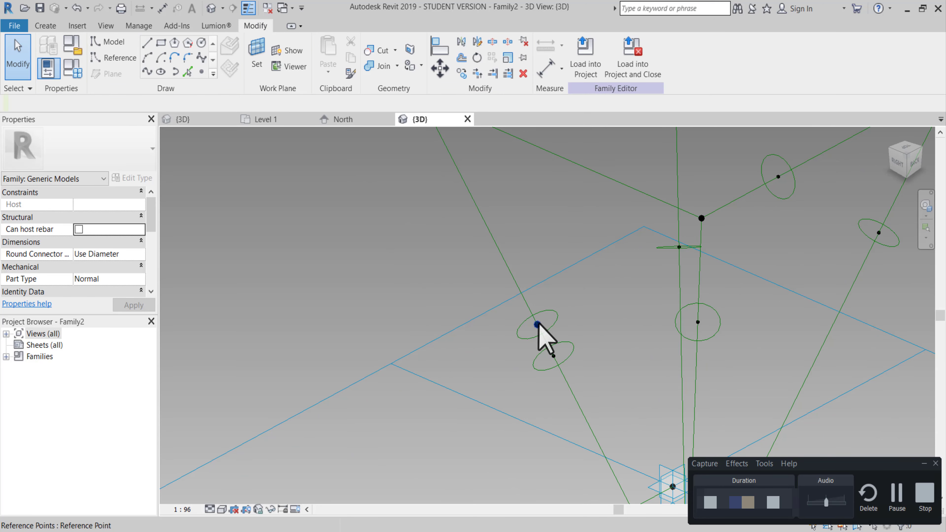
left_click(538, 324)
left_click(625, 53)
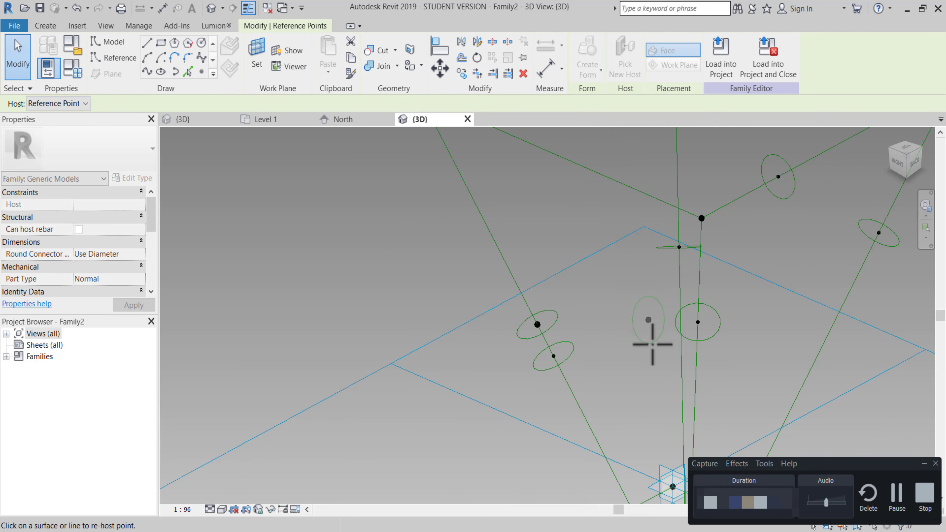
scroll(597, 224, "down", 1)
scroll(597, 224, "down", 1)
scroll(578, 409, "up", 1)
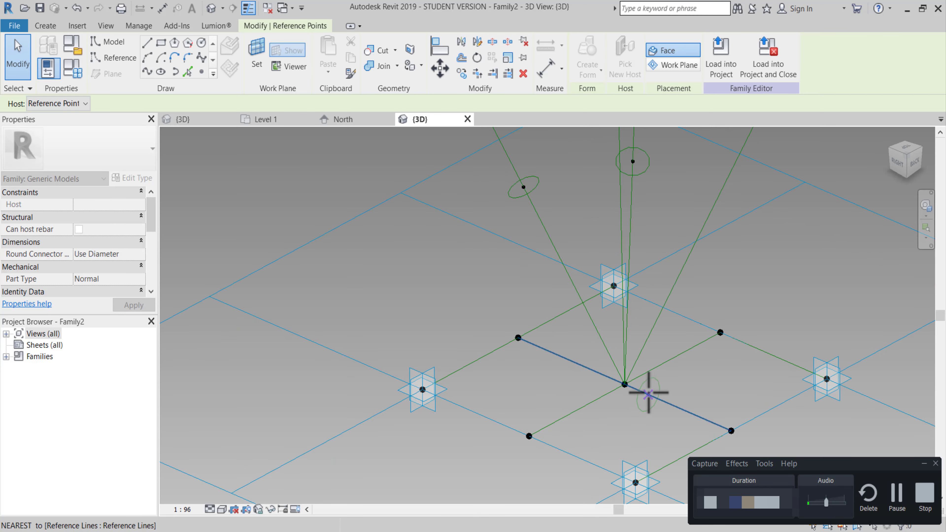
Rehost that point onto the base square's reference line.
mouse_move(649, 392)
middle_mouse_down("shift")
mouse_move(450, 401)
mouse_move(482, 376)
mouse_move(460, 422)
mouse_move(486, 423)
middle_mouse_up("shift")
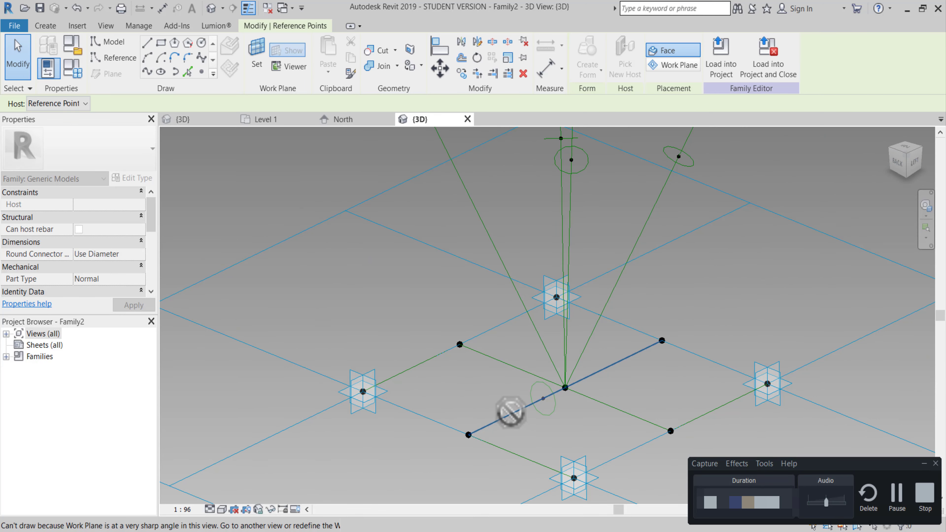
left_click(541, 410)
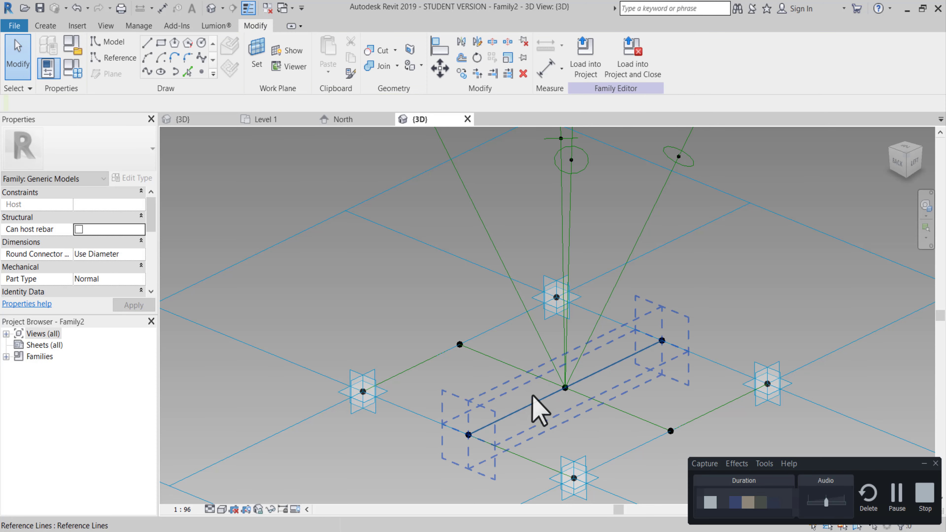
middle_click_drag(543, 411, 540, 386)
key("Escape")
scroll(562, 220, "up", 3)
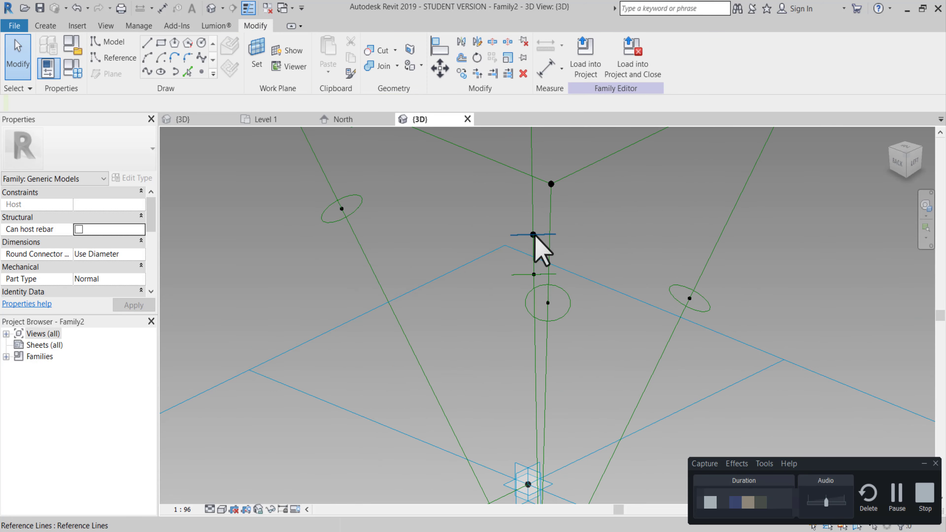
mouse_move(534, 264)
middle_mouse_down("shift")
mouse_move(608, 313)
mouse_move(454, 264)
middle_mouse_up("shift")
scroll(440, 261, "up", 2)
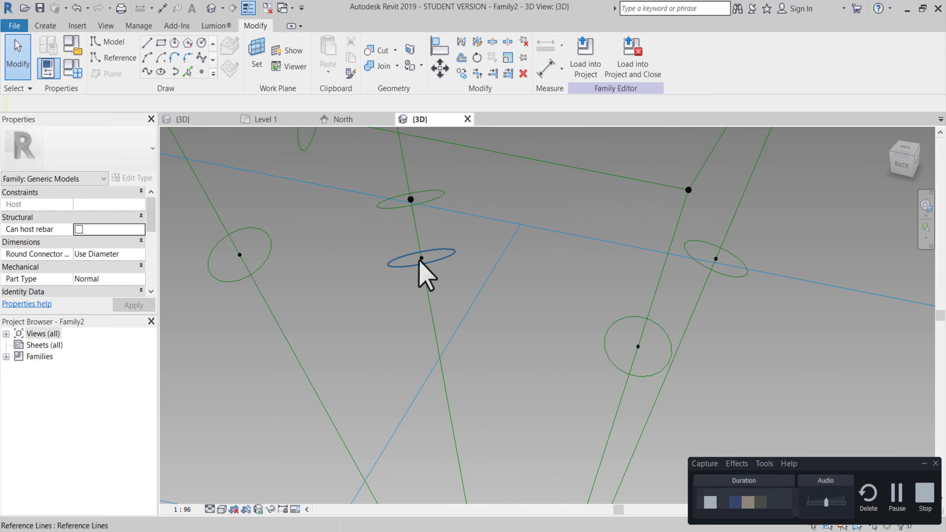
Rehost another leg-line point onto a base reference line.
left_click(409, 200)
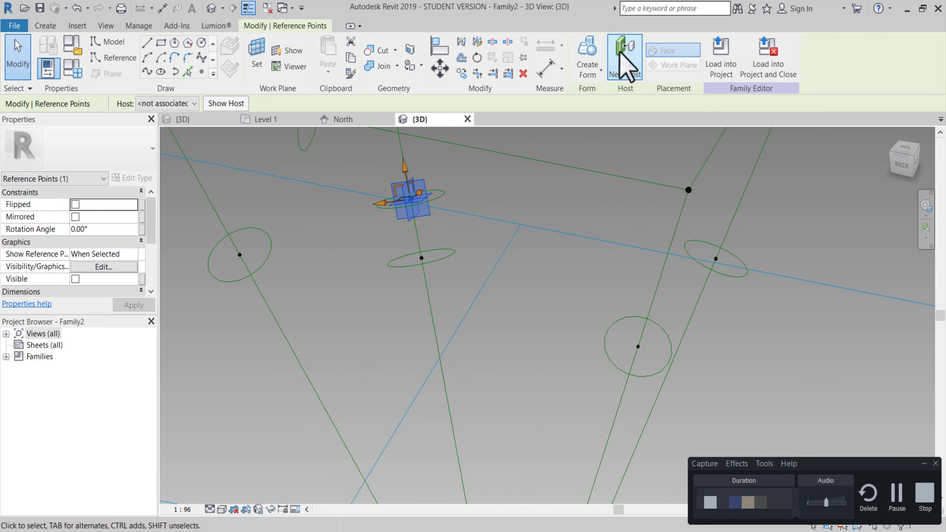
left_click(626, 62)
scroll(588, 254, "down", 2)
scroll(540, 224, "down", 3)
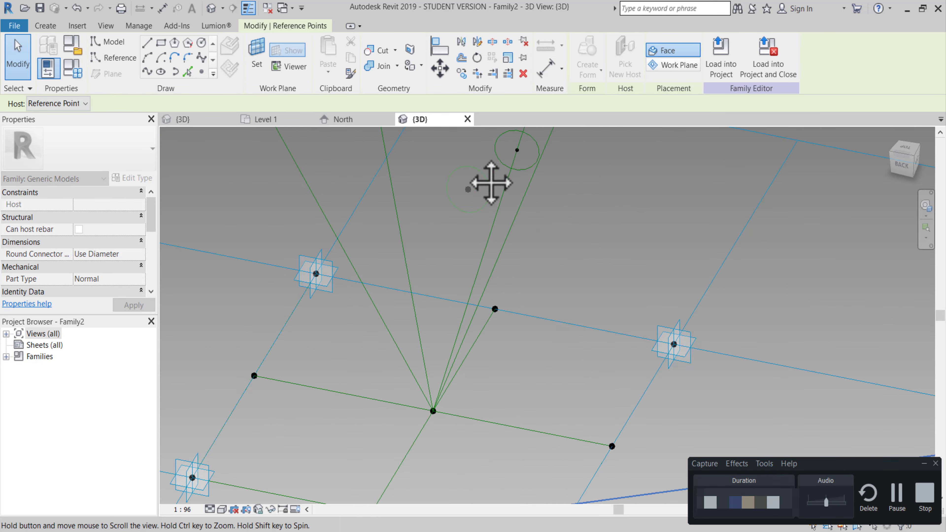
left_click(401, 422)
scroll(465, 335, "down", 2)
mouse_move(475, 312)
middle_mouse_down("shift")
mouse_move(499, 289)
mouse_move(439, 342)
middle_mouse_up("shift")
scroll(425, 432, "up", 2)
Set the point's distance dimension on the base square to 120.0 mm.
left_click(440, 418)
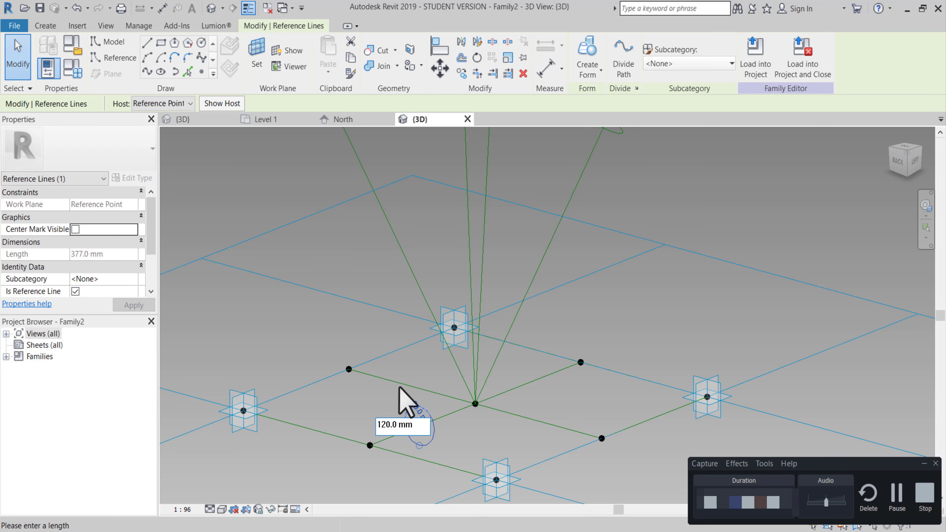
key("Return")
scroll(386, 386, "down", 3)
key("Escape")
scroll(391, 367, "down", 1)
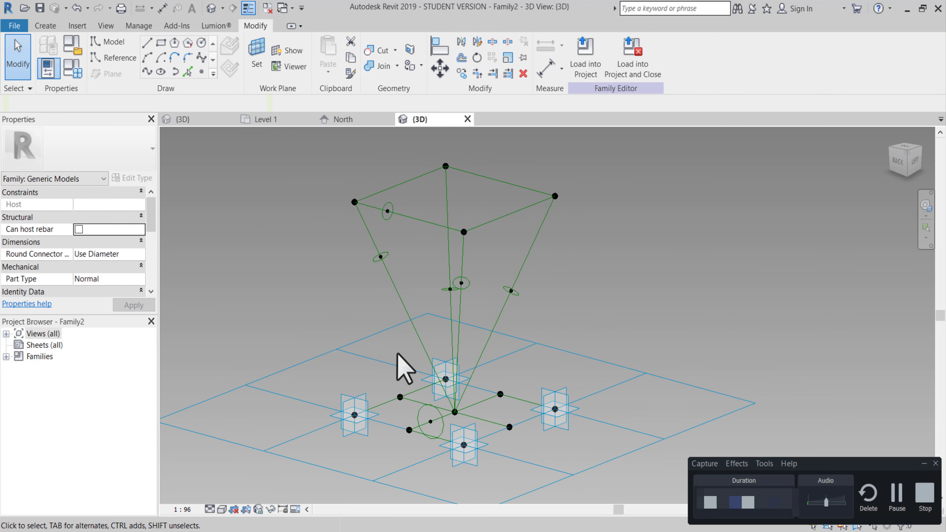
mouse_move(404, 368)
middle_mouse_down("shift")
mouse_move(422, 369)
mouse_move(412, 364)
mouse_move(460, 391)
mouse_move(429, 339)
middle_mouse_up("shift")
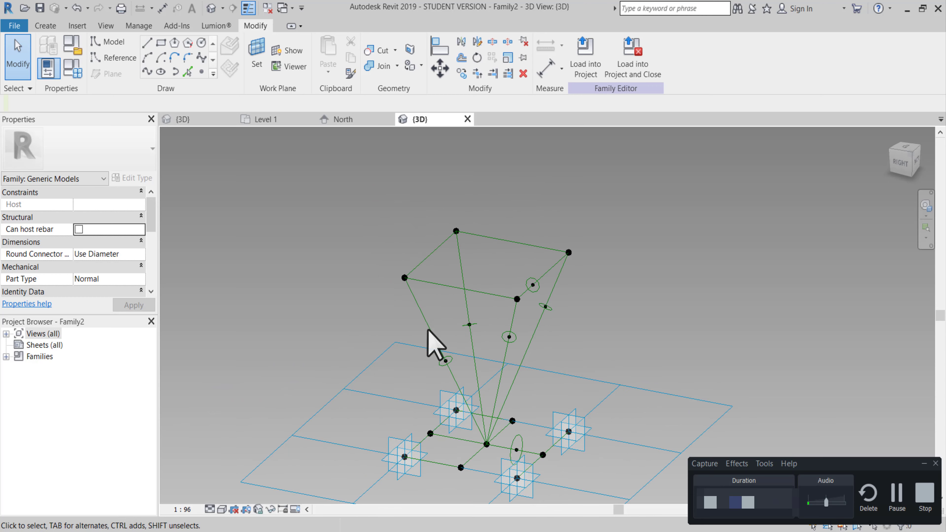
middle_click_drag(545, 387, 537, 380)
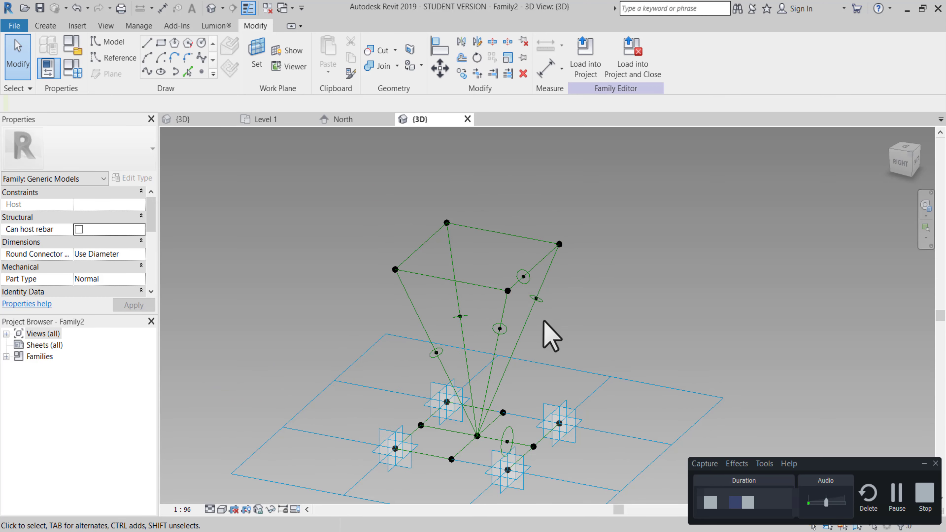
scroll(444, 272, "up", 2)
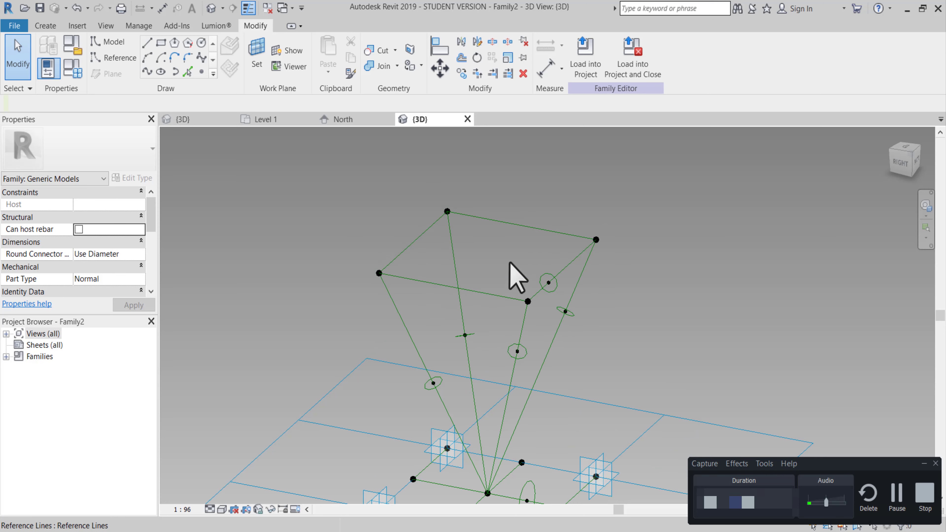
middle_click_drag(510, 262, 502, 277)
Select the four top edge reference lines and make a flat surface form from them.
left_click(420, 248)
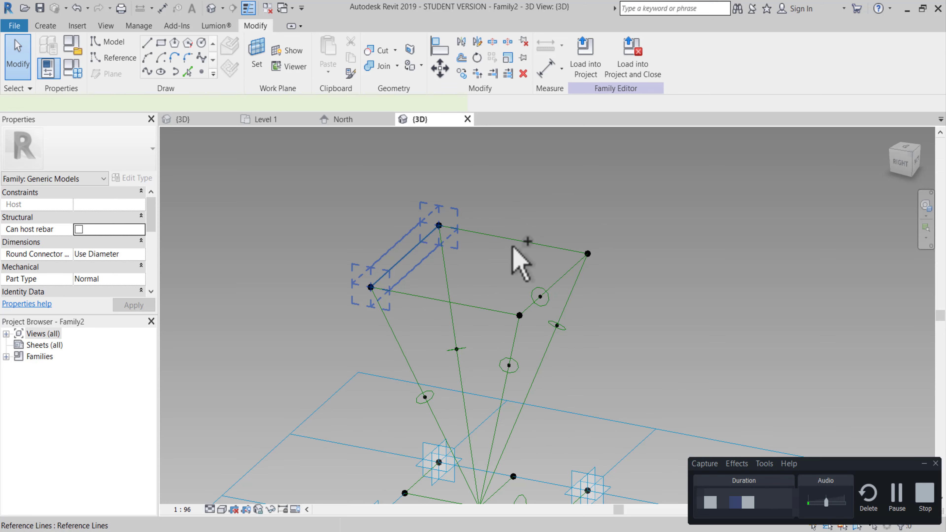
left_click(553, 262, "ctrl")
left_click(564, 271, "ctrl")
left_click(442, 301, "ctrl")
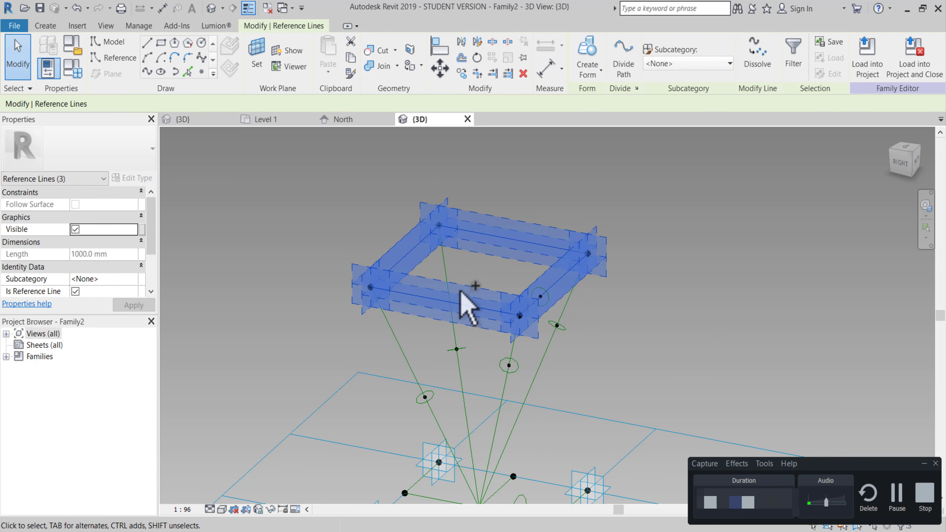
left_click(587, 50)
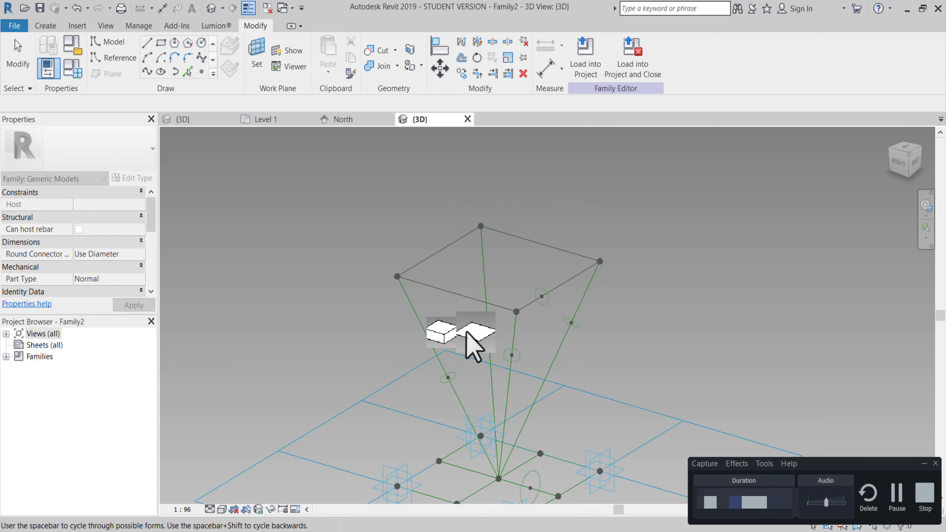
left_click(470, 335)
middle_click_drag(501, 321, 496, 311, "ctrl")
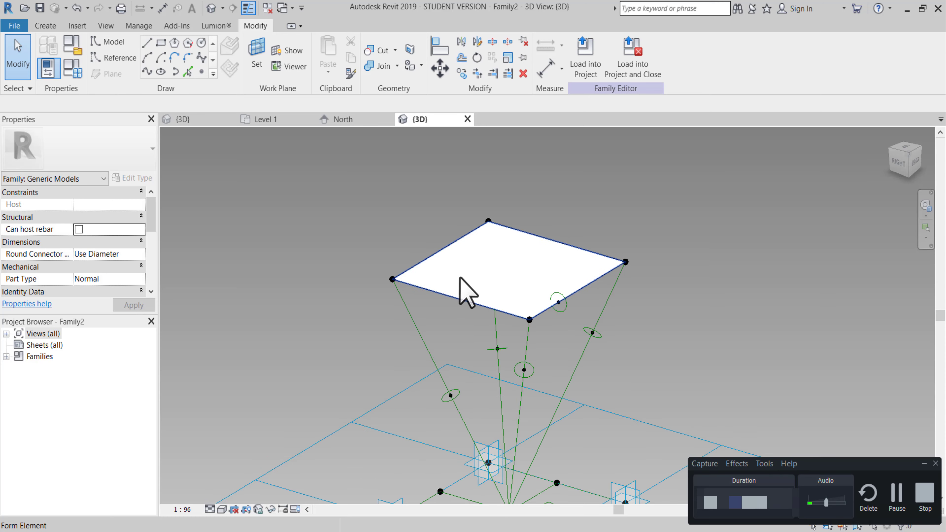
middle_click_drag(460, 277, 446, 279)
Link the top surface's Material property to a new type parameter named panell.
left_click(439, 293)
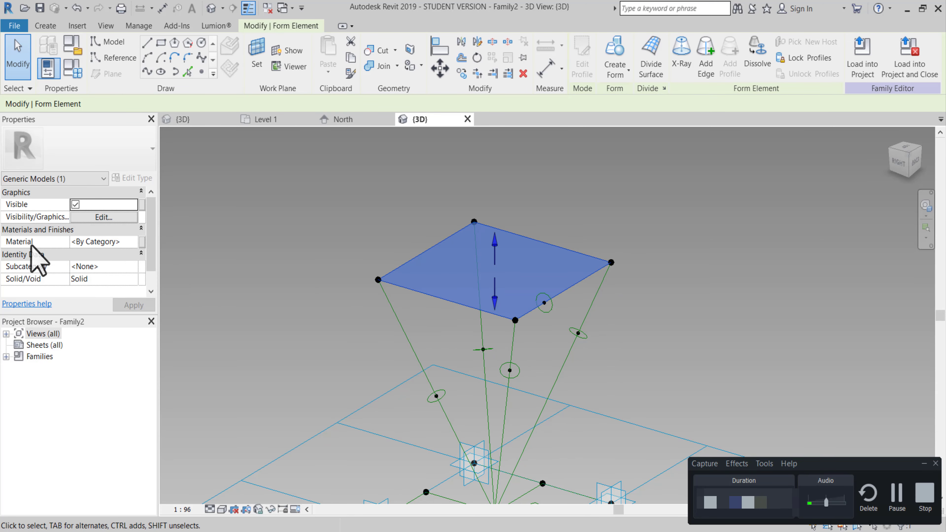
left_click(142, 242)
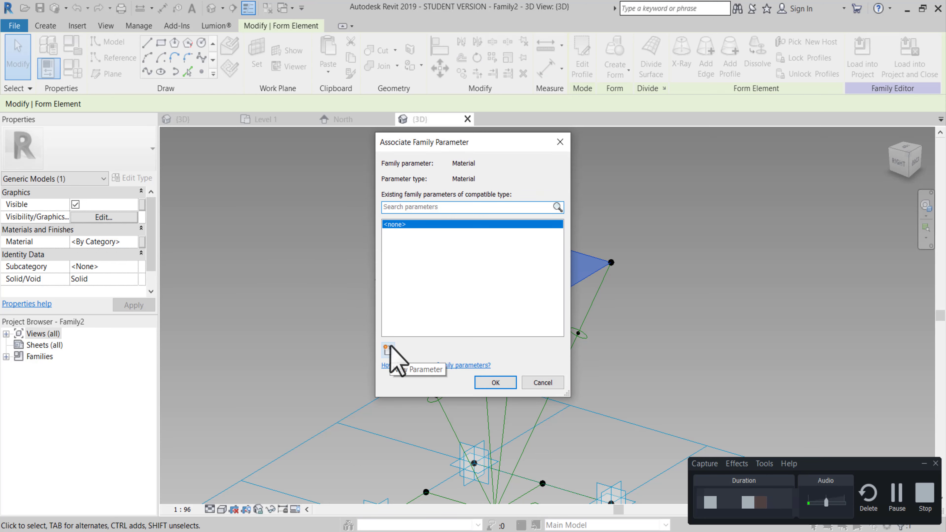
left_click(388, 350)
type("panell")
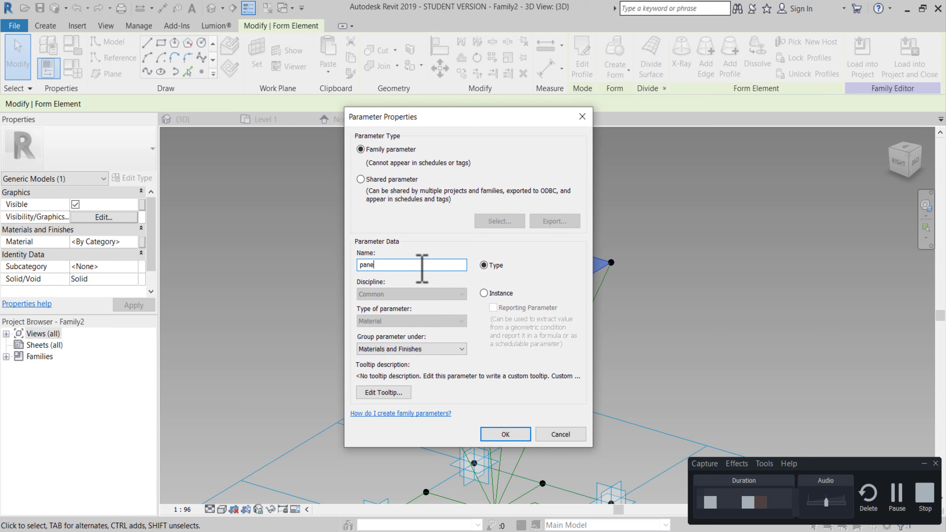
left_click(508, 435)
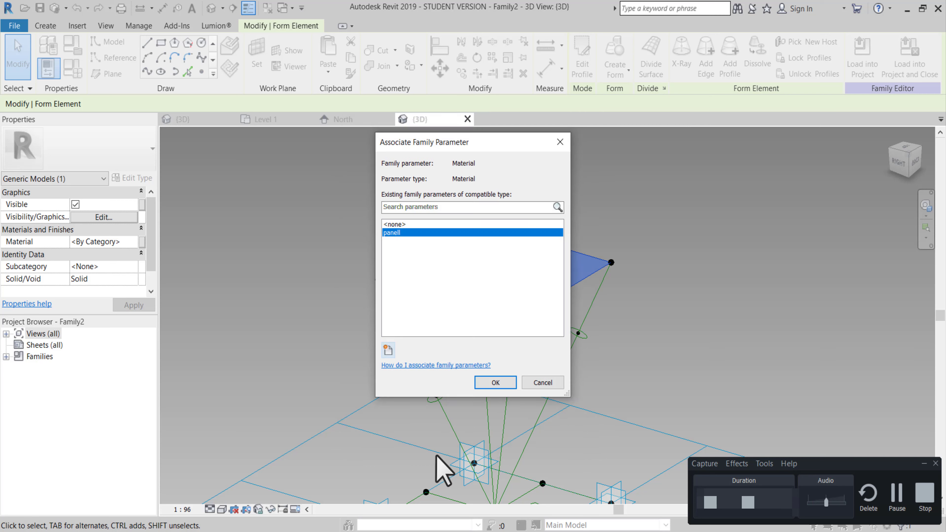
left_click(494, 384)
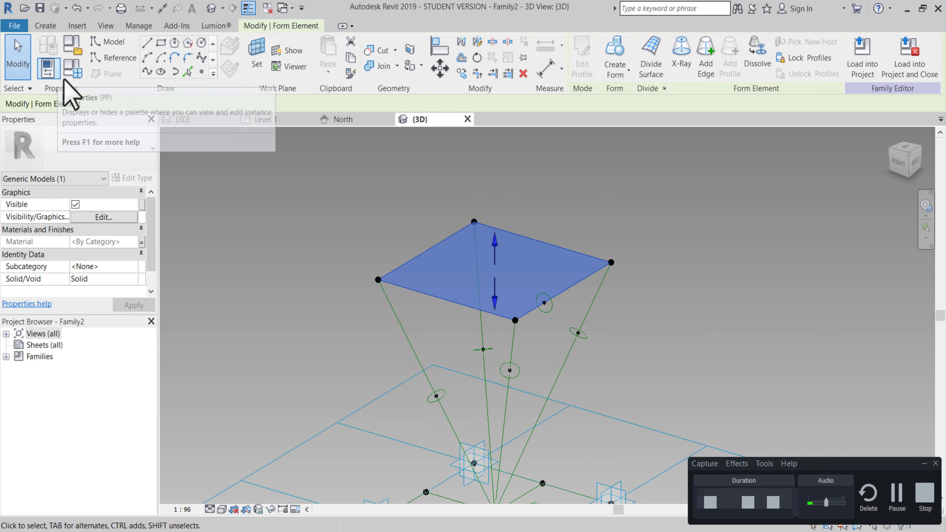
Set the panell material to Glass, Matte from AEC Materials, shaded by its render appearance.
left_click(73, 69)
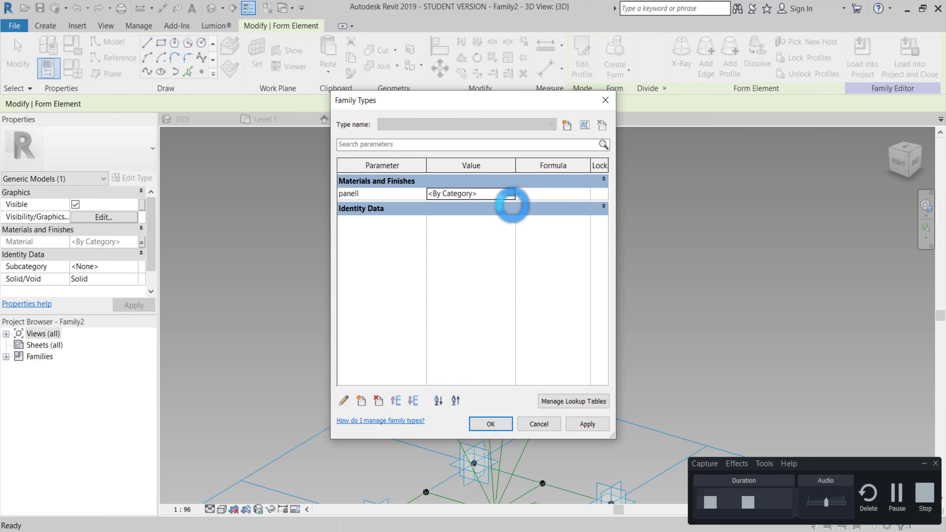
left_click(511, 193)
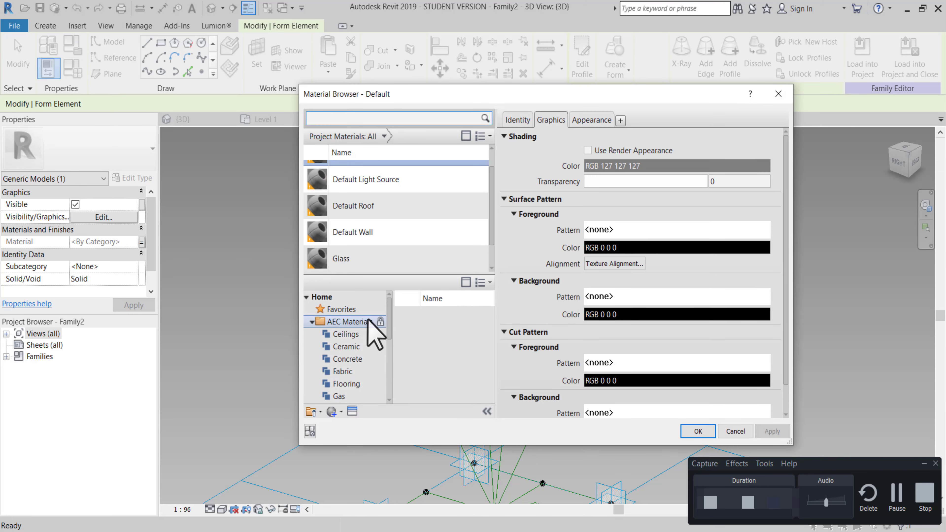
scroll(367, 337, "down", 1)
left_click(362, 347)
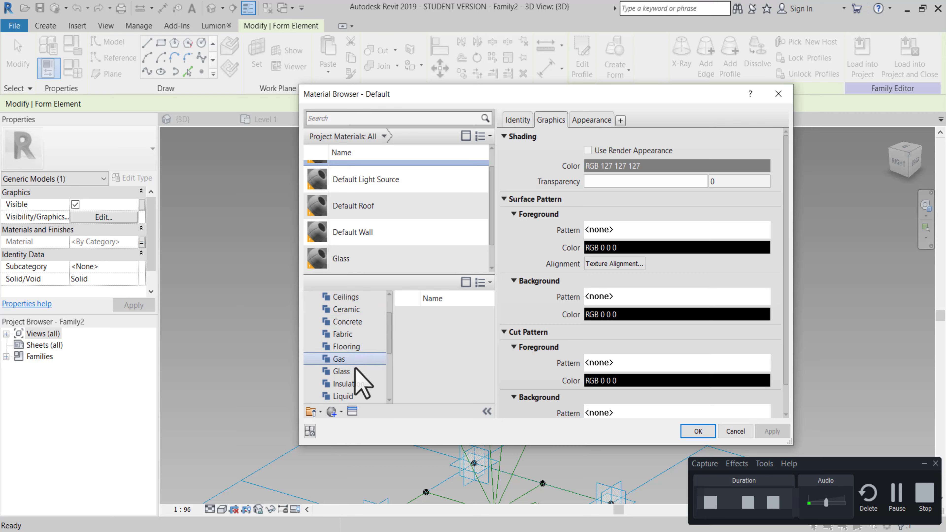
scroll(444, 356, "down", 2)
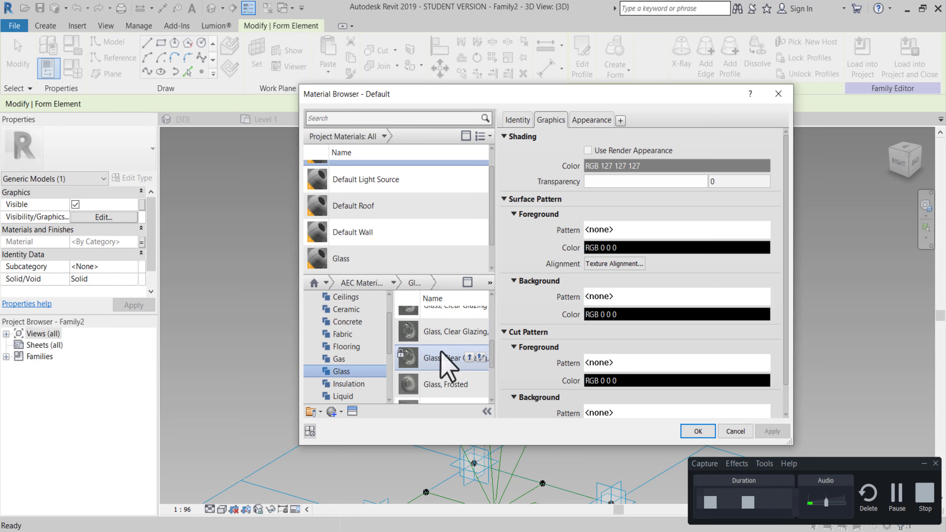
scroll(444, 359, "down", 2)
left_click(482, 338)
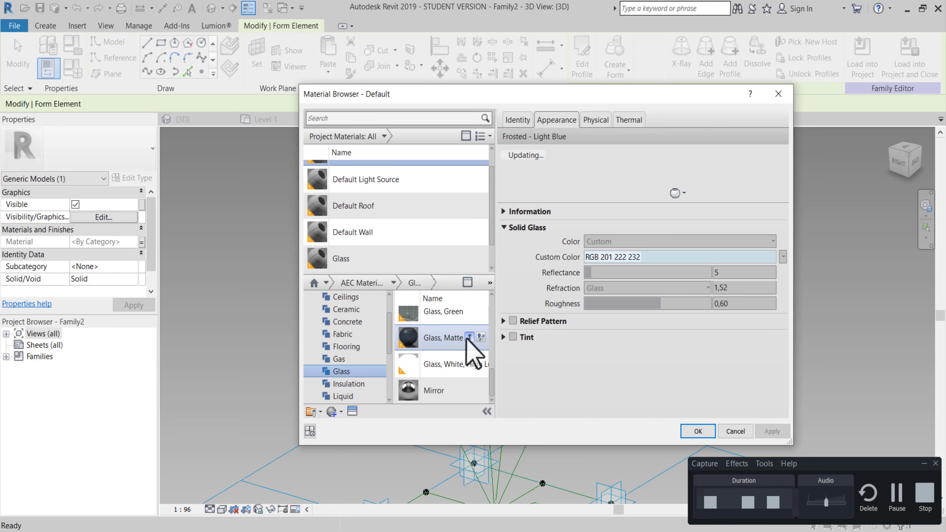
left_click(470, 337)
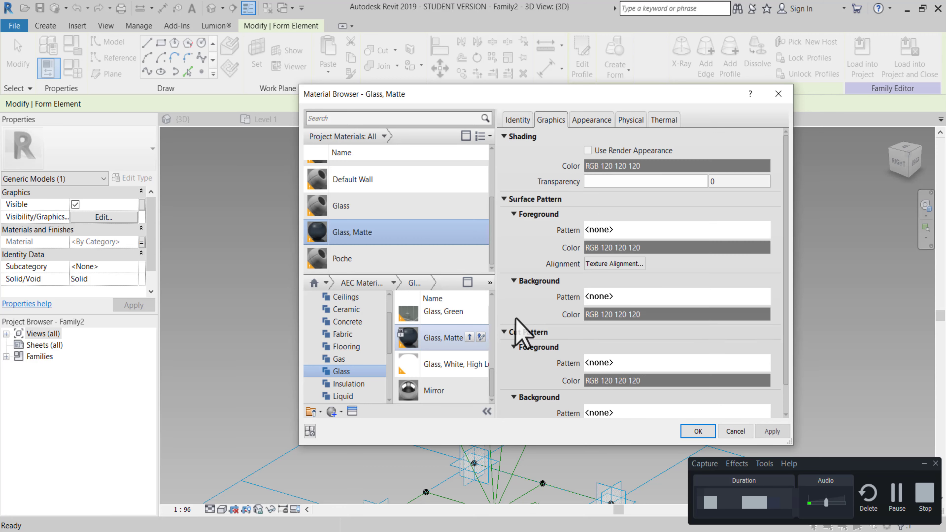
left_click(593, 152)
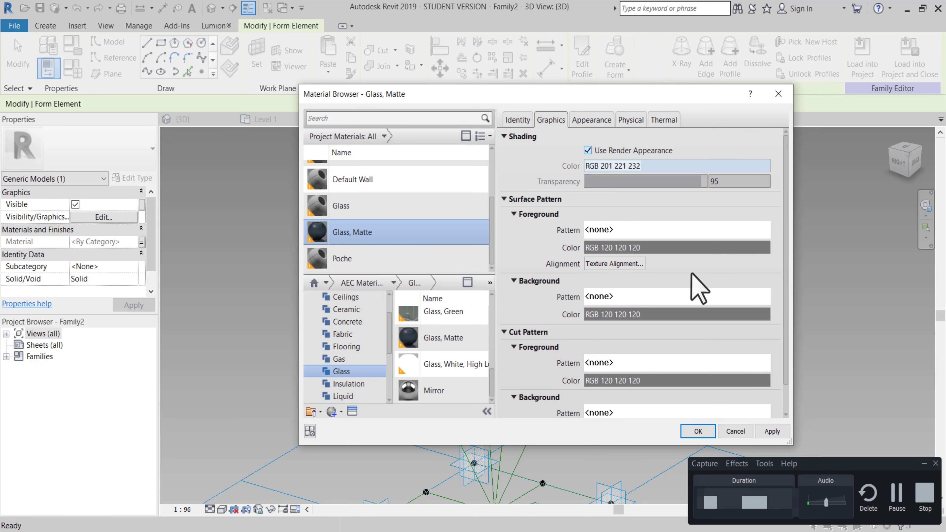
left_click(698, 431)
left_click(505, 423)
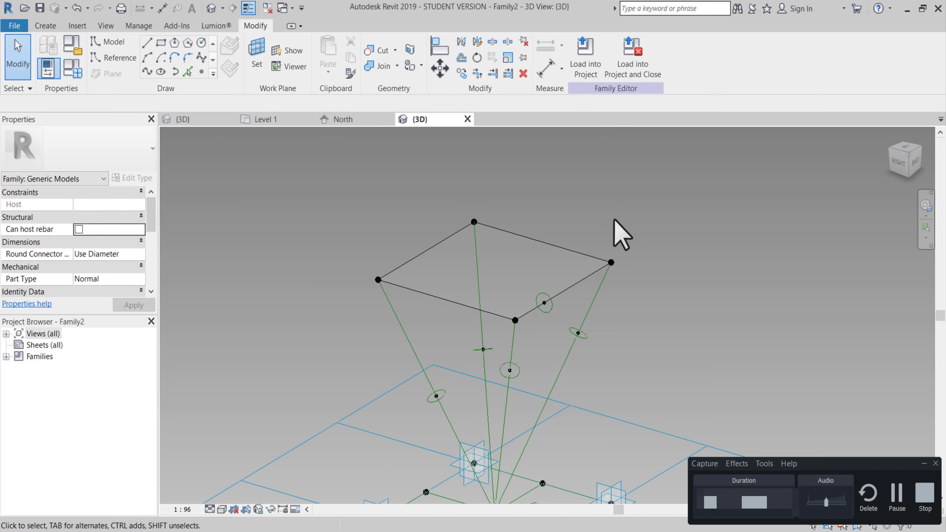
Switch the view to the Realistic visual style.
left_click(223, 509)
left_click(236, 485)
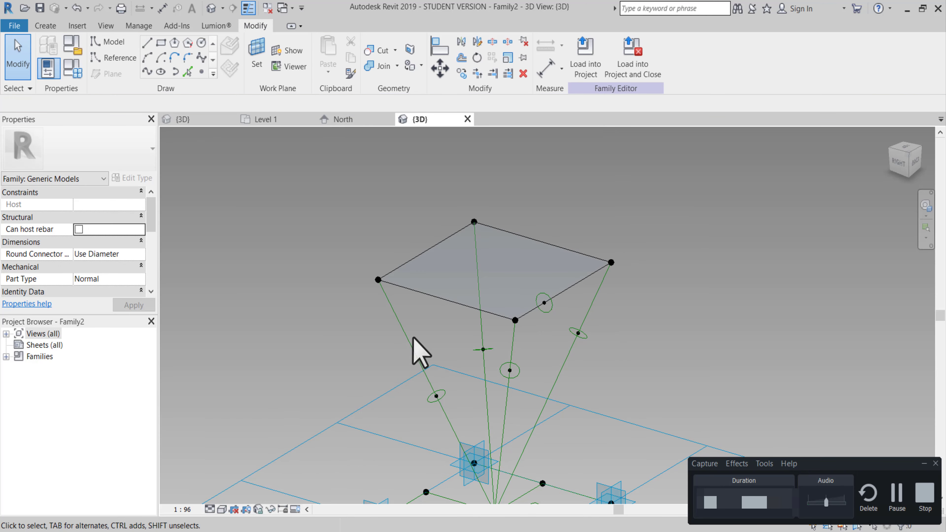
mouse_move(556, 302)
middle_mouse_down("shift")
mouse_move(548, 318)
mouse_move(513, 296)
mouse_move(469, 247)
middle_mouse_up("shift")
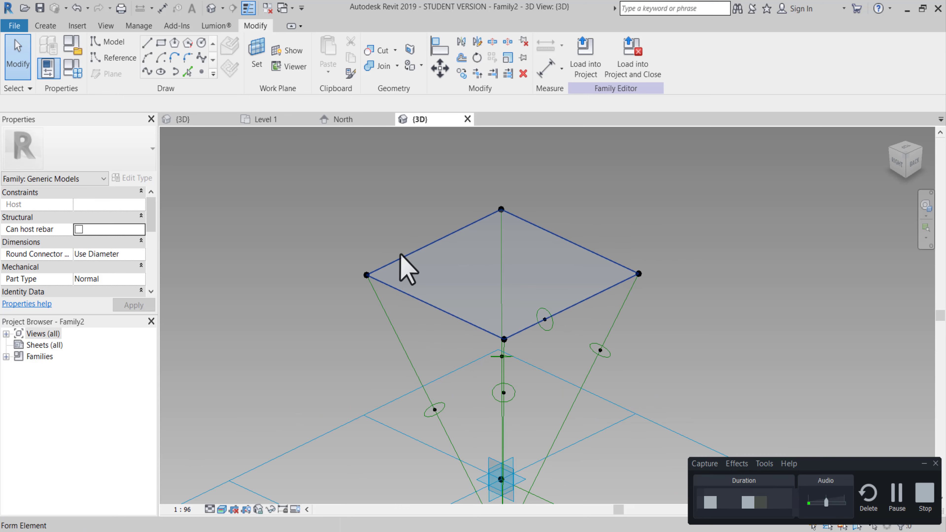
middle_click_drag(401, 254, 427, 329, "shift")
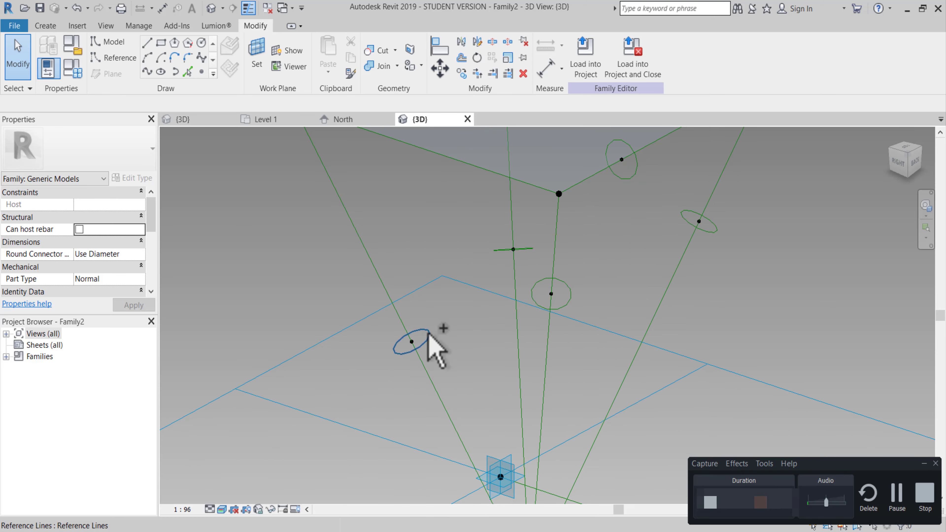
Create the first two cylindrical legs from their profile circles and path lines.
left_click(427, 333)
left_click(557, 194, "ctrl")
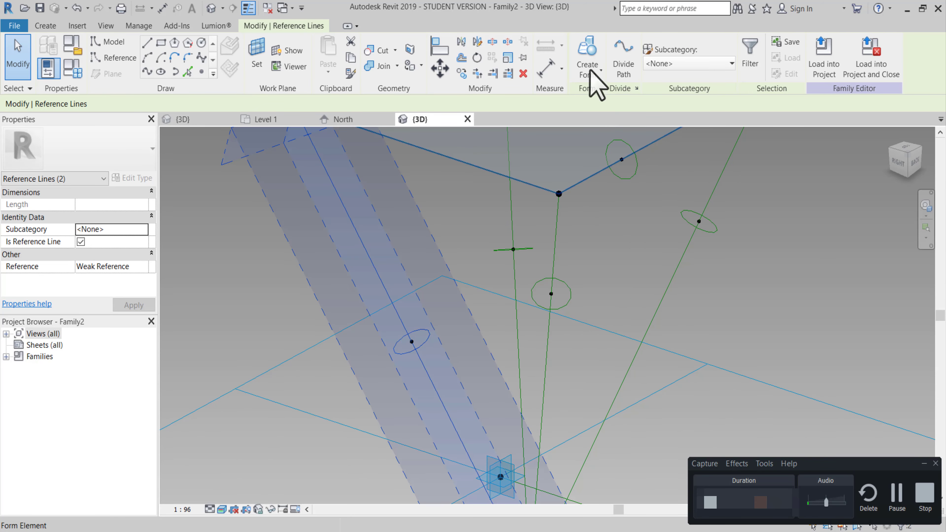
left_click(587, 64)
mouse_move(573, 243)
middle_mouse_down("shift")
mouse_move(623, 264)
mouse_move(540, 280)
middle_mouse_up("shift")
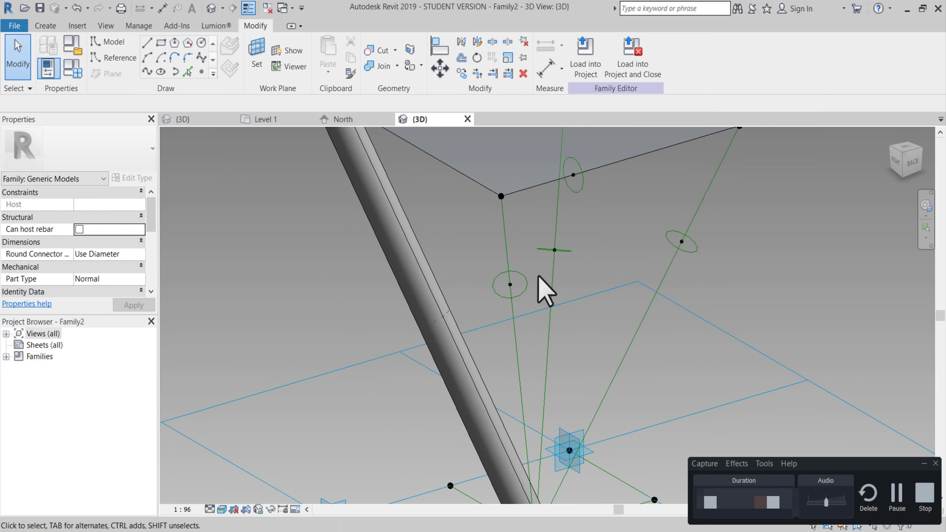
left_click(511, 271)
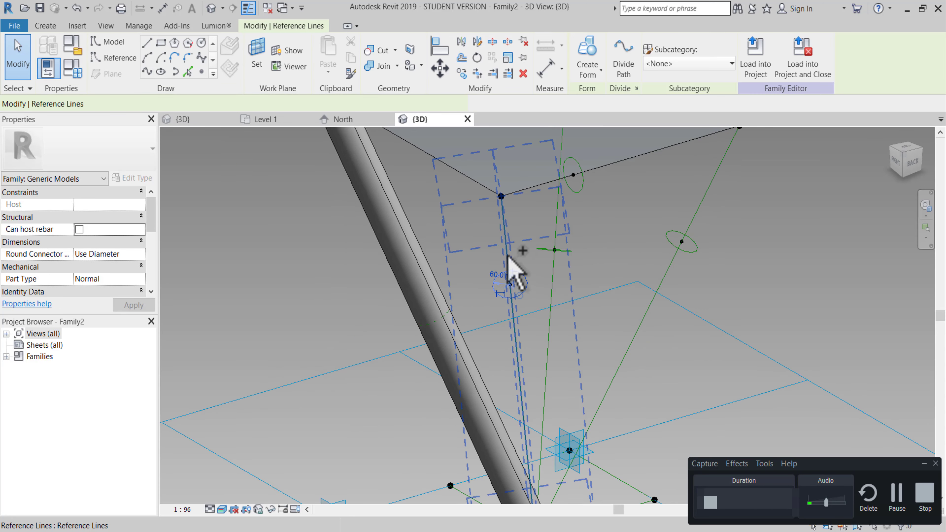
left_click(594, 64)
mouse_move(666, 281)
middle_mouse_down("shift")
mouse_move(645, 276)
mouse_move(454, 313)
middle_mouse_up("shift")
Create two more cylinder legs from their path lines and profile circles.
left_click(539, 271)
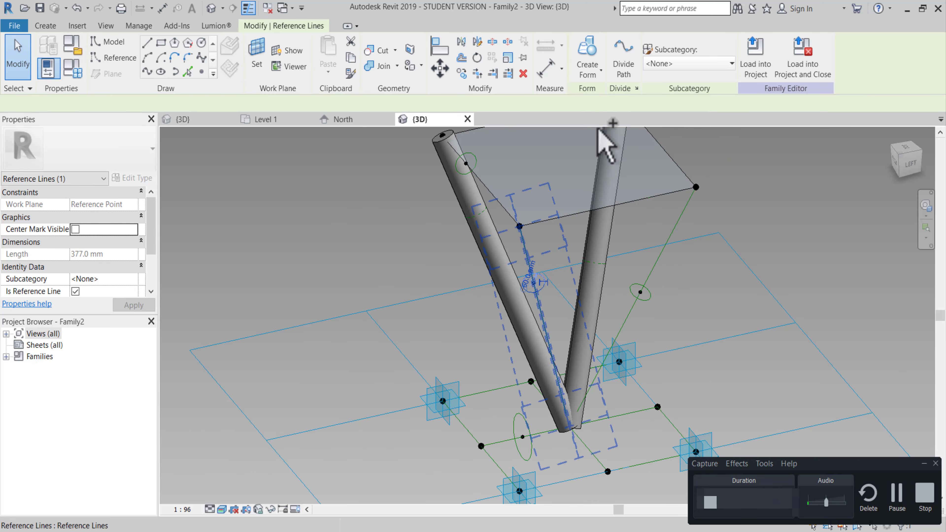
left_click(526, 286, "ctrl")
left_click(587, 63)
mouse_move(644, 233)
middle_mouse_down("shift")
mouse_move(539, 264)
mouse_move(546, 261)
middle_mouse_up("shift")
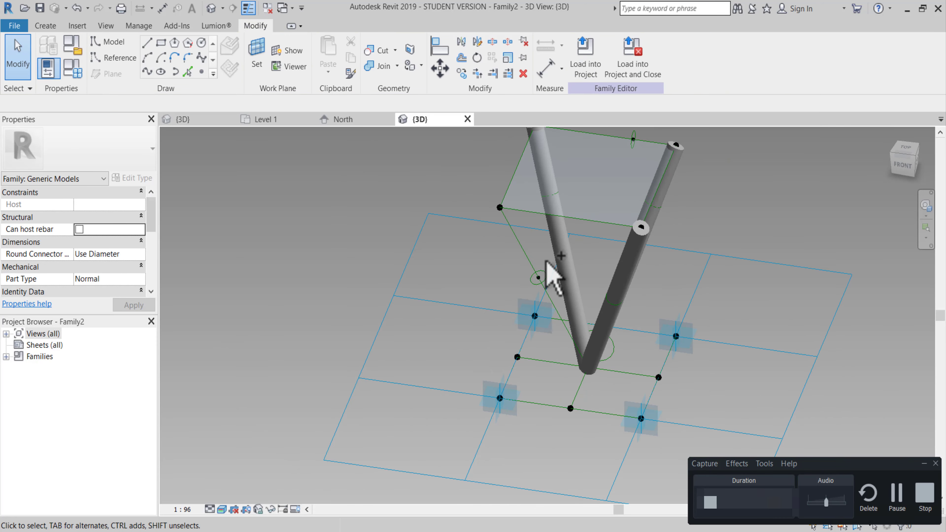
left_click(543, 271)
left_click(548, 223, "ctrl")
left_click(587, 60)
middle_click_drag(596, 224, 580, 237, "shift")
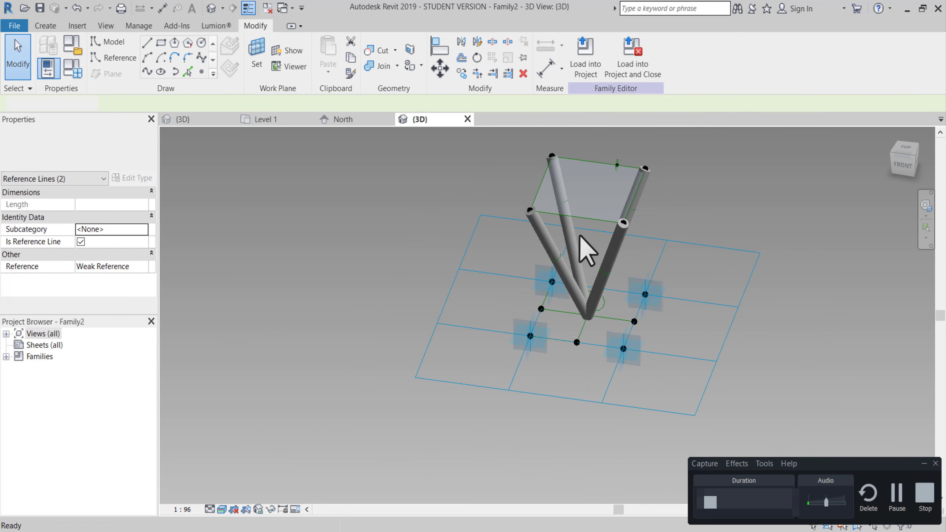
Select the last leg's profile circle and path line.
left_click(792, 285)
mouse_move(792, 285)
middle_mouse_down("shift")
mouse_move(654, 286)
mouse_move(859, 320)
mouse_move(849, 306)
middle_mouse_up("shift")
scroll(585, 317, "up", 3)
middle_click_drag(585, 317, 693, 310, "shift")
scroll(682, 305, "up", 2)
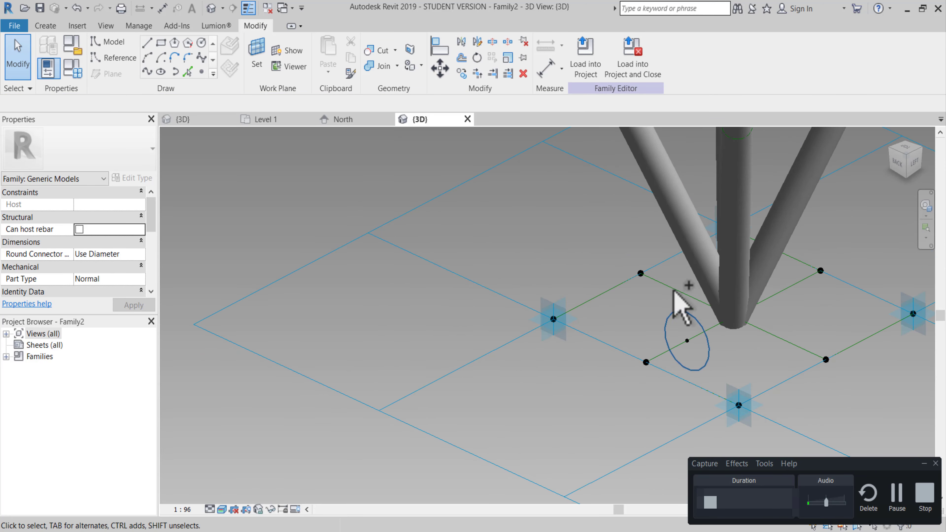
left_click(678, 318)
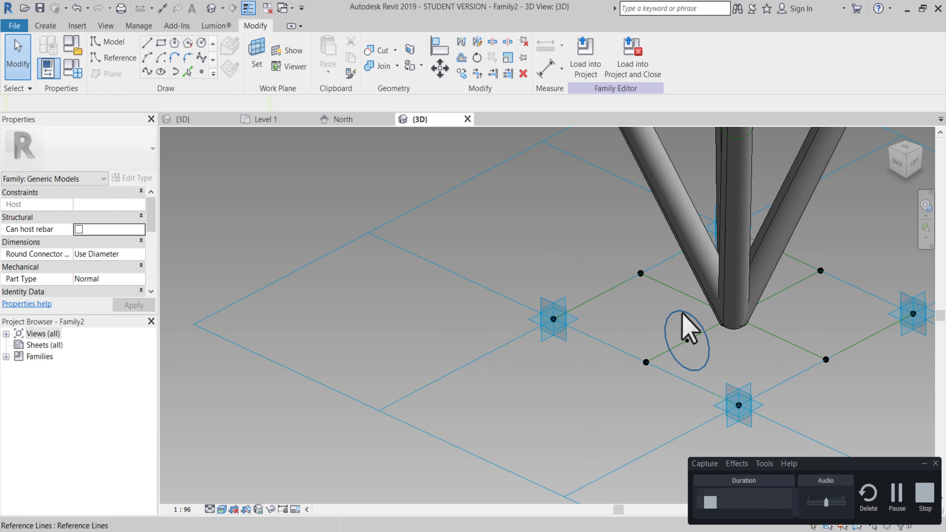
left_click_drag(683, 327, 665, 370)
Create the last cylinder leg and bring the leg tops into view.
left_click(588, 56)
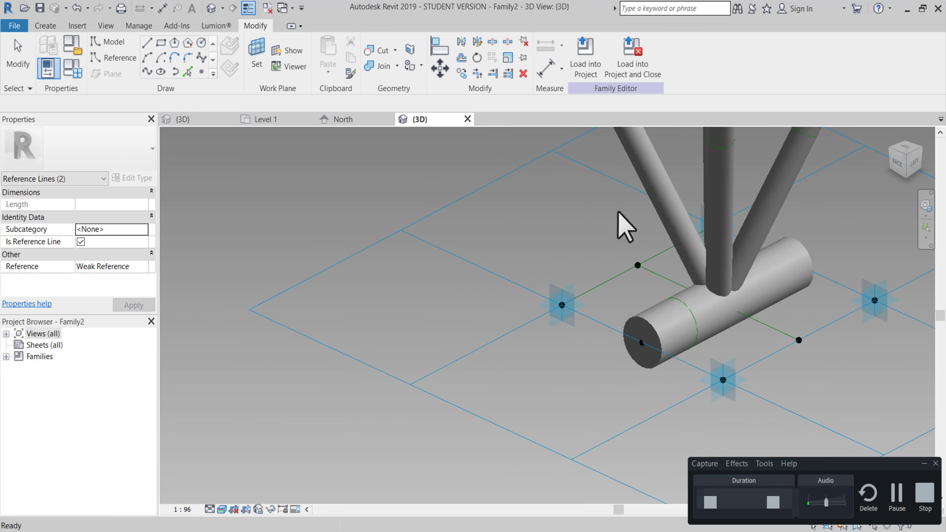
mouse_move(626, 221)
middle_mouse_down("shift")
mouse_move(522, 364)
mouse_move(591, 311)
middle_mouse_up("shift")
scroll(497, 240, "up", 2)
scroll(495, 231, "up", 1)
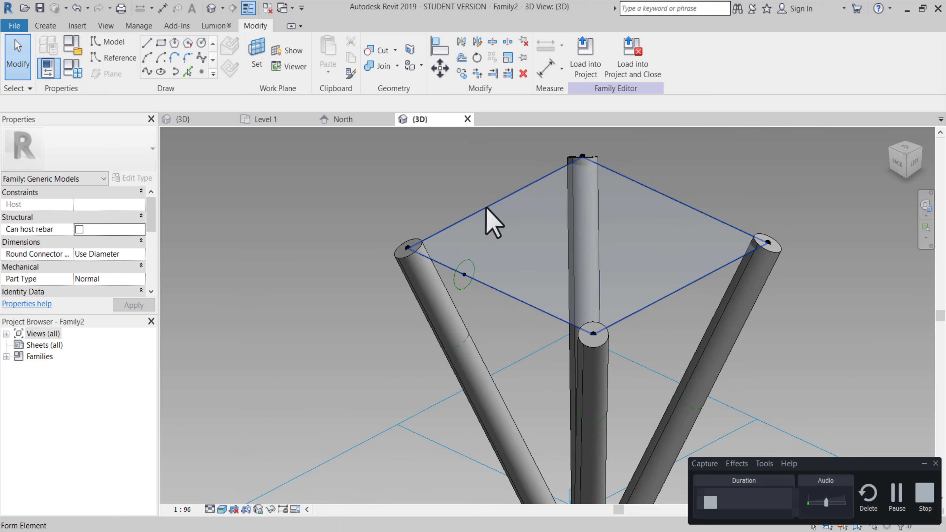
Select all four top reference lines around the square.
left_click(488, 210)
left_click(687, 206)
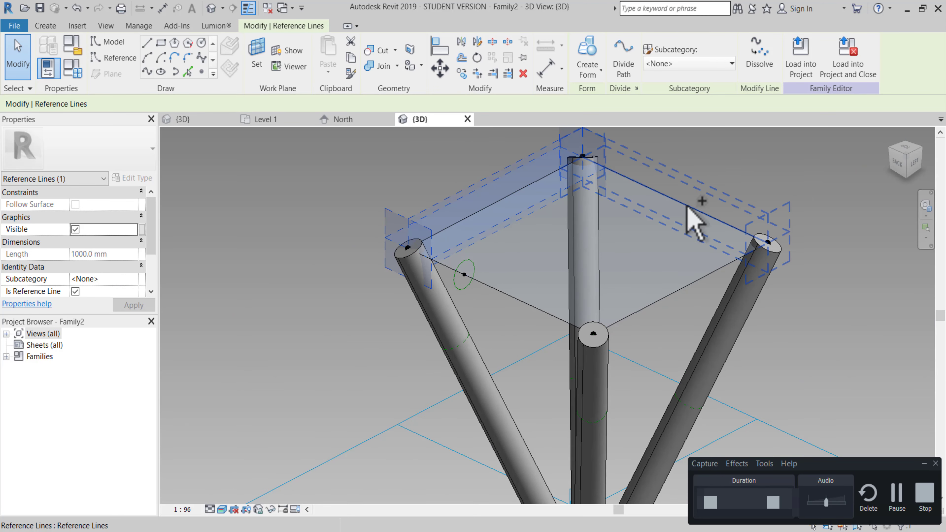
left_click(704, 280, "ctrl")
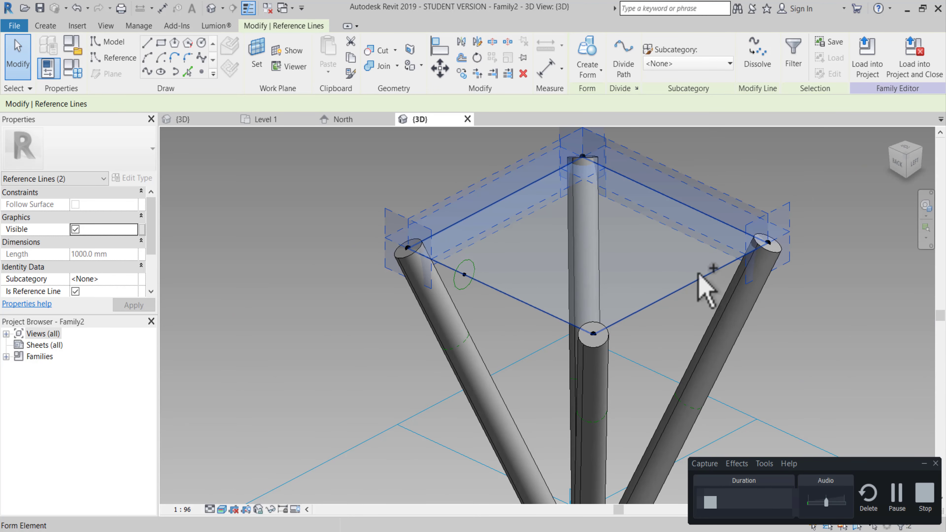
mouse_move(692, 275)
middle_mouse_down("shift")
mouse_move(809, 291)
mouse_move(743, 228)
middle_mouse_up("shift")
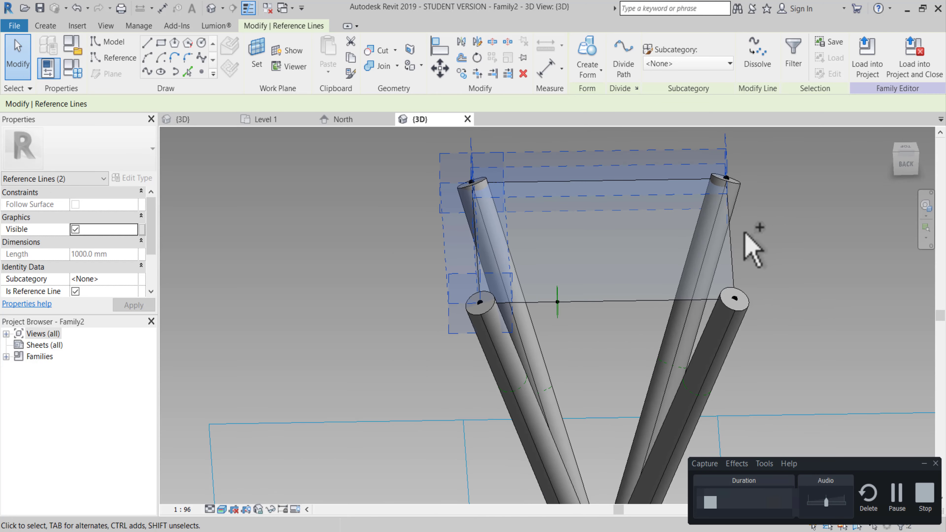
left_click(731, 238, "ctrl")
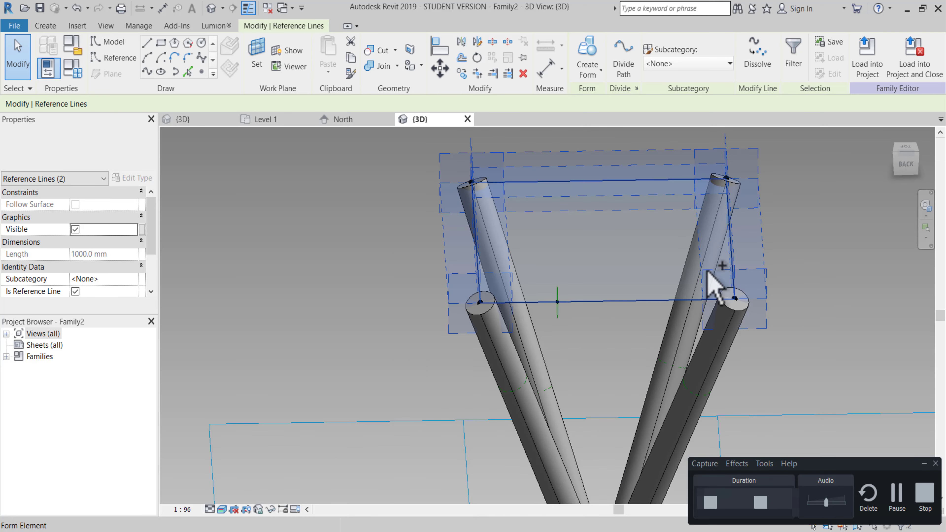
mouse_move(634, 295)
middle_mouse_down("shift")
mouse_move(583, 285)
mouse_move(507, 300)
middle_mouse_up("shift")
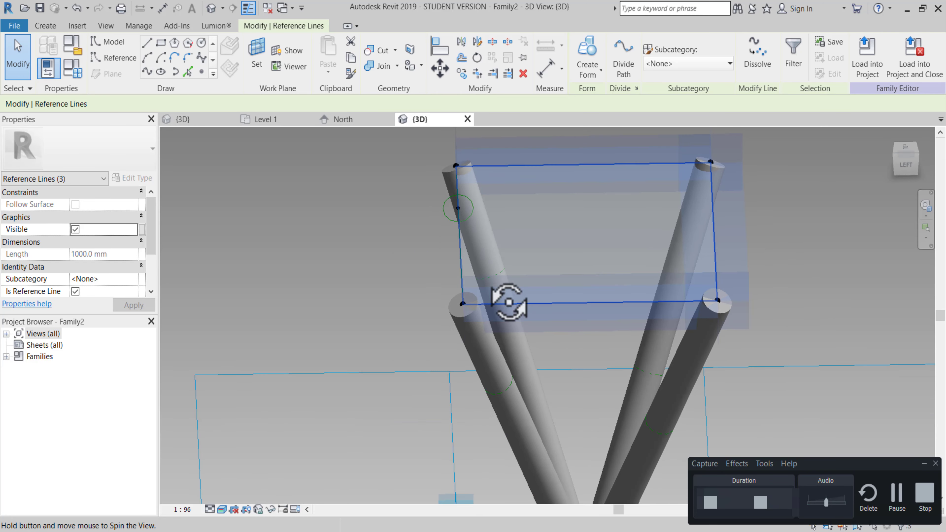
mouse_move(459, 237)
middle_mouse_down("shift")
mouse_move(481, 254)
mouse_move(473, 211)
middle_mouse_up("shift")
left_click(479, 200, "ctrl")
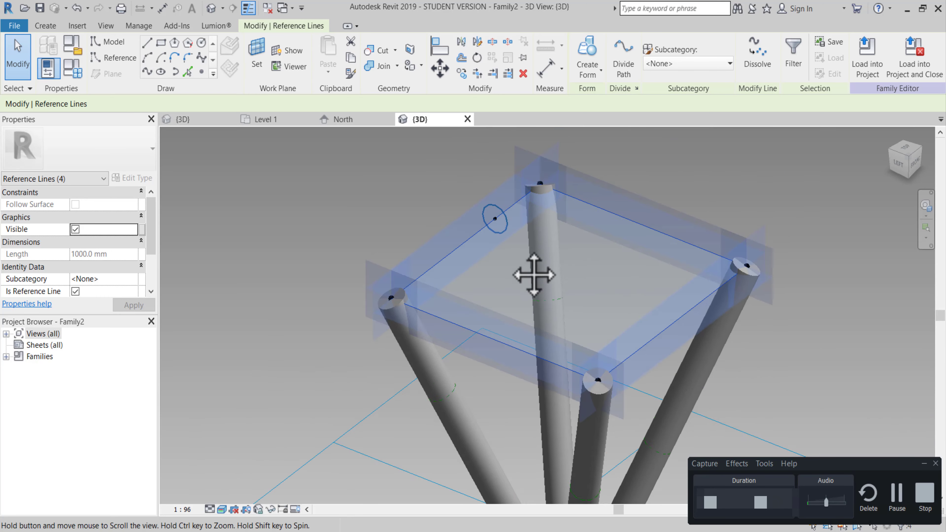
Add the profile circle and sweep it into a tube along the four top edges.
scroll(499, 243, "up", 3)
left_click(489, 233, "ctrl")
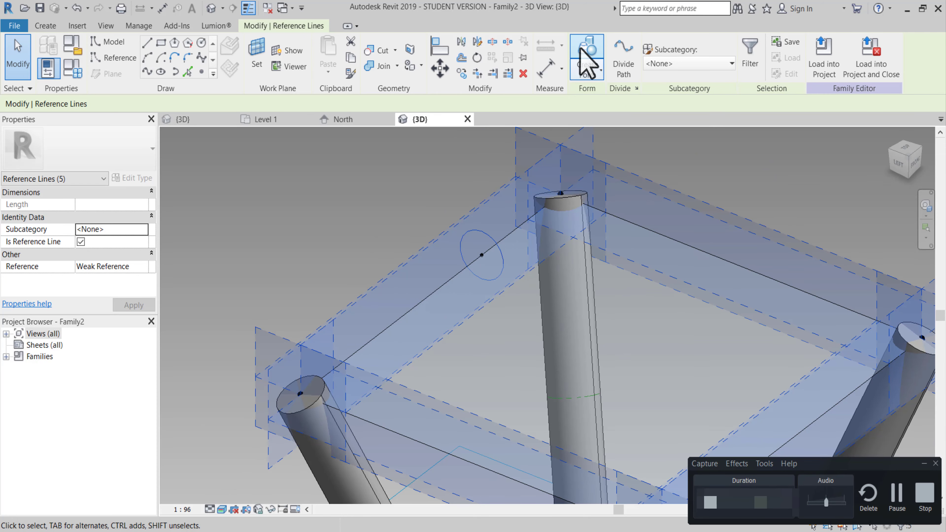
left_click(586, 59)
scroll(591, 205, "down", 3)
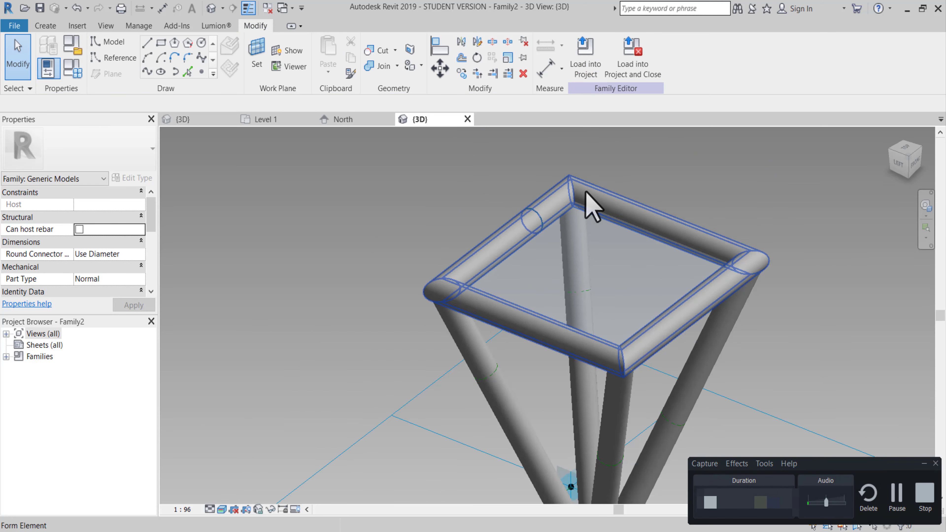